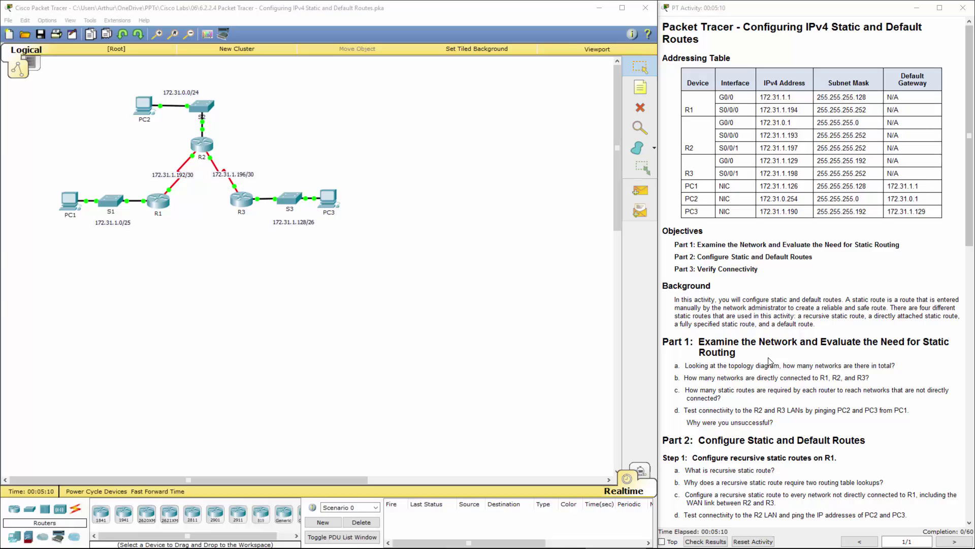
# Scroll through the activity instructions, then return to the network workspace.
pyautogui.click(786, 356)
pyautogui.scroll(-3, 787, 355)
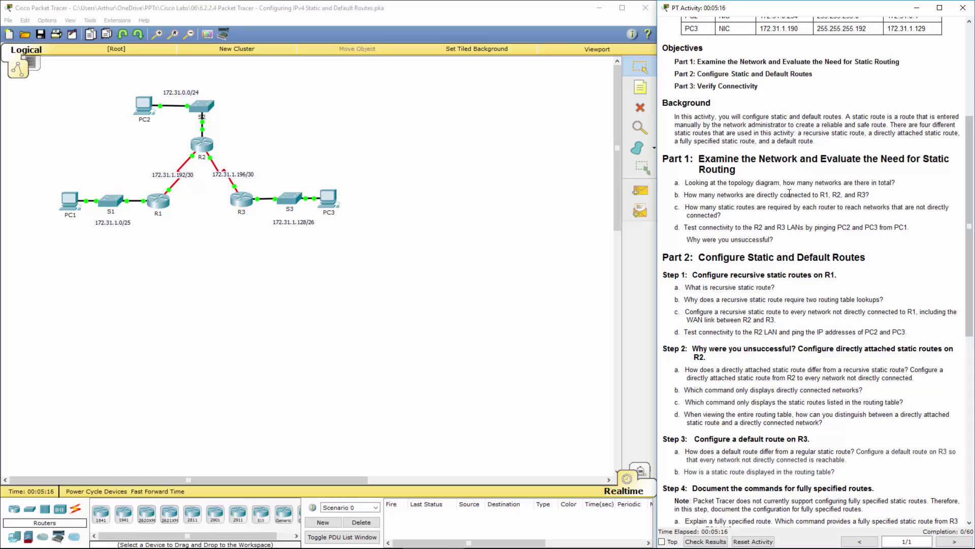
pyautogui.click(323, 252)
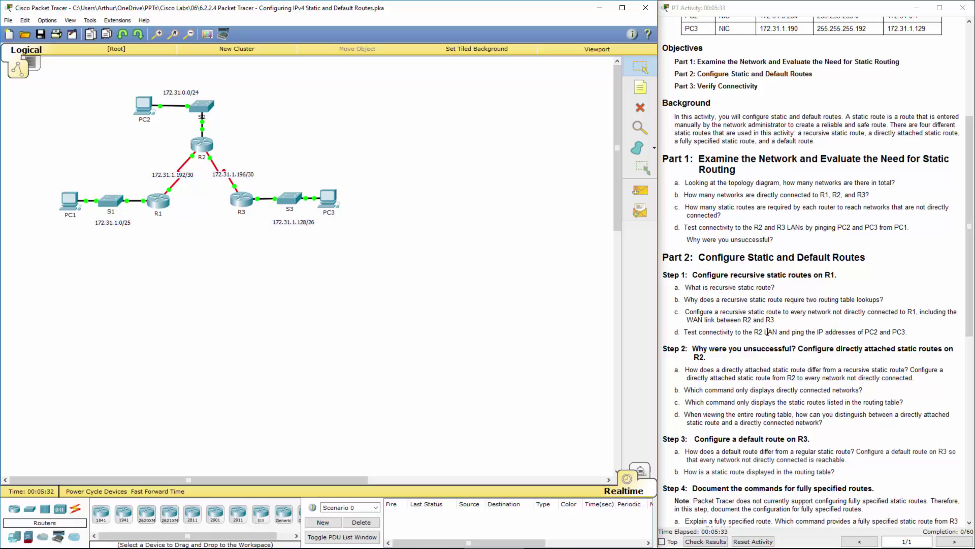
pyautogui.scroll(-5, 767, 332)
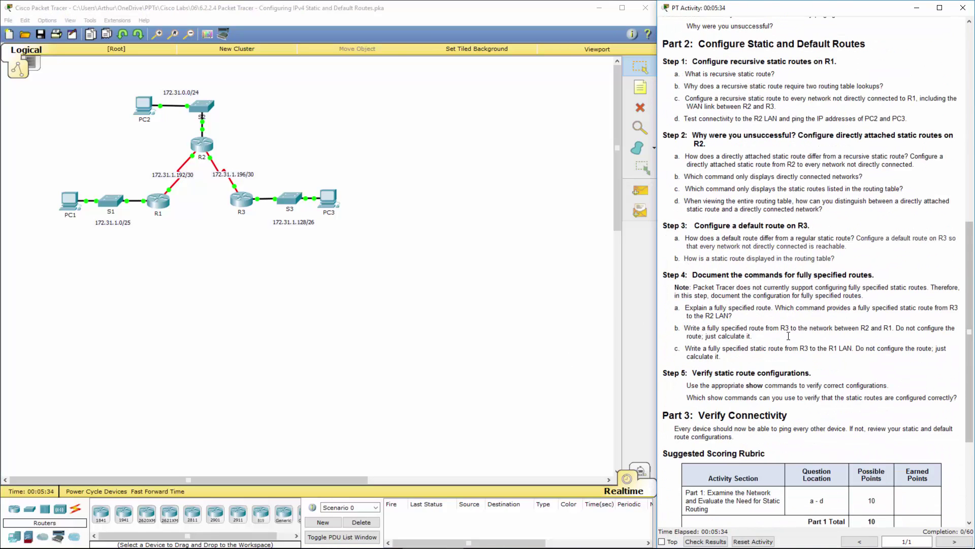
pyautogui.scroll(1, 788, 335)
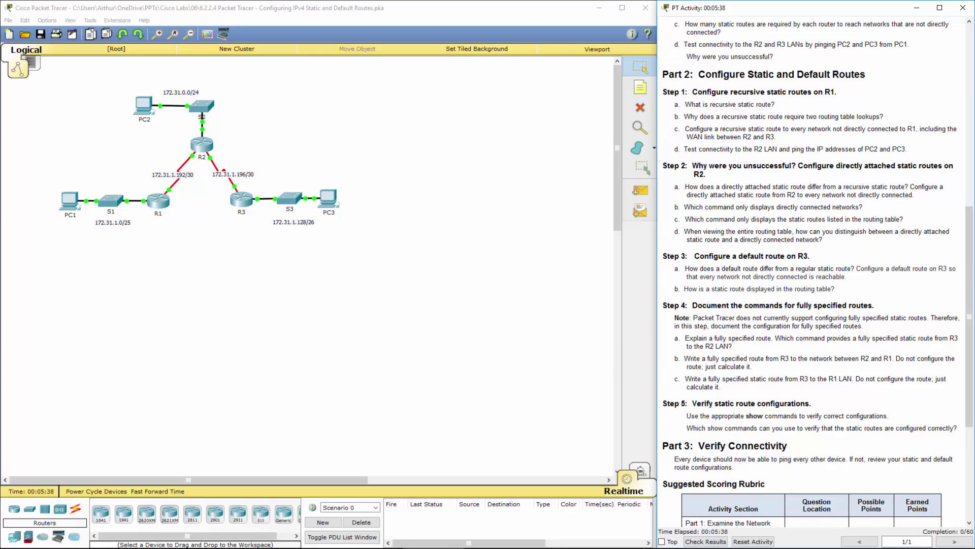
pyautogui.scroll(1, 813, 254)
pyautogui.moveTo(687, 114); pyautogui.dragTo(727, 105)
pyautogui.click(75, 247)
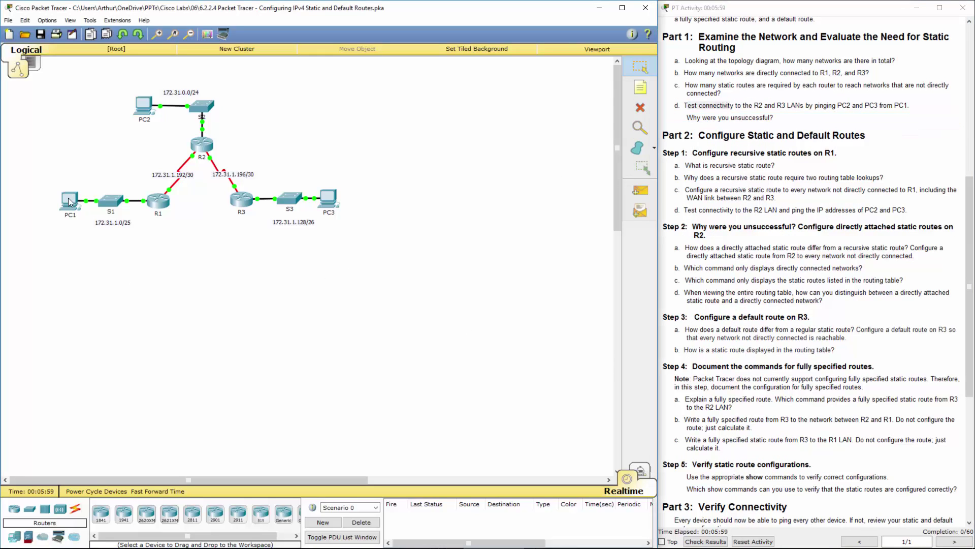
# Show PC1's IP configuration (172.31.1.126, gateway 172.31.1.1) and move its window right.
pyautogui.moveTo(69, 200)
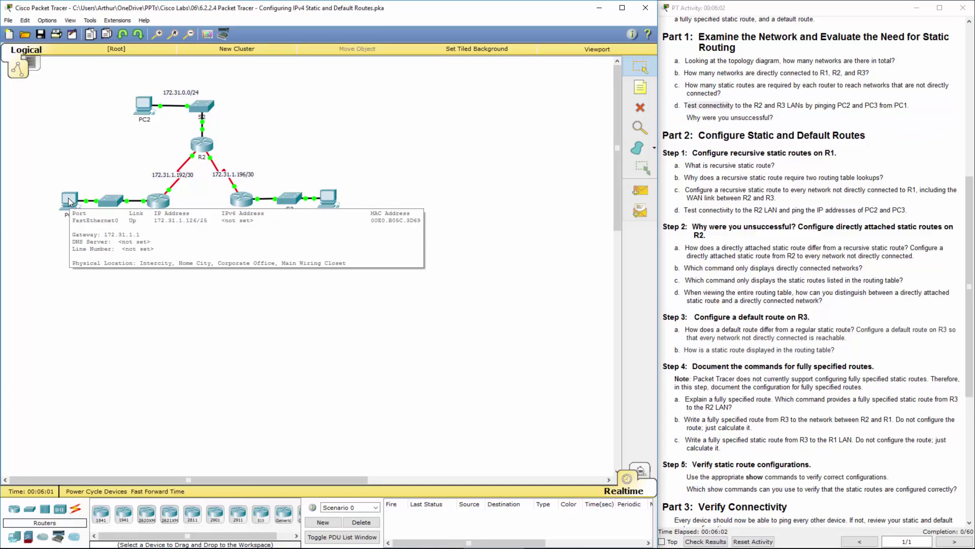
pyautogui.moveTo(145, 107)
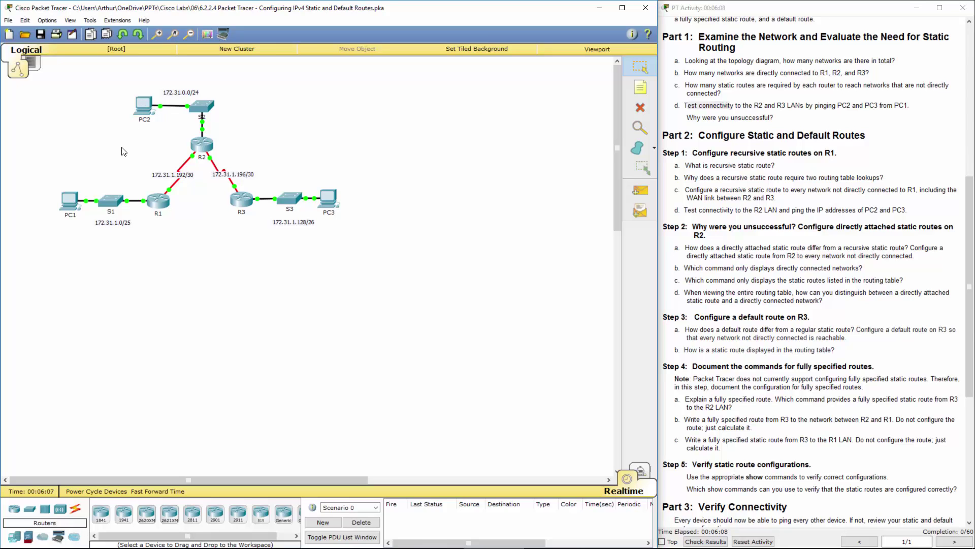
pyautogui.click(70, 201)
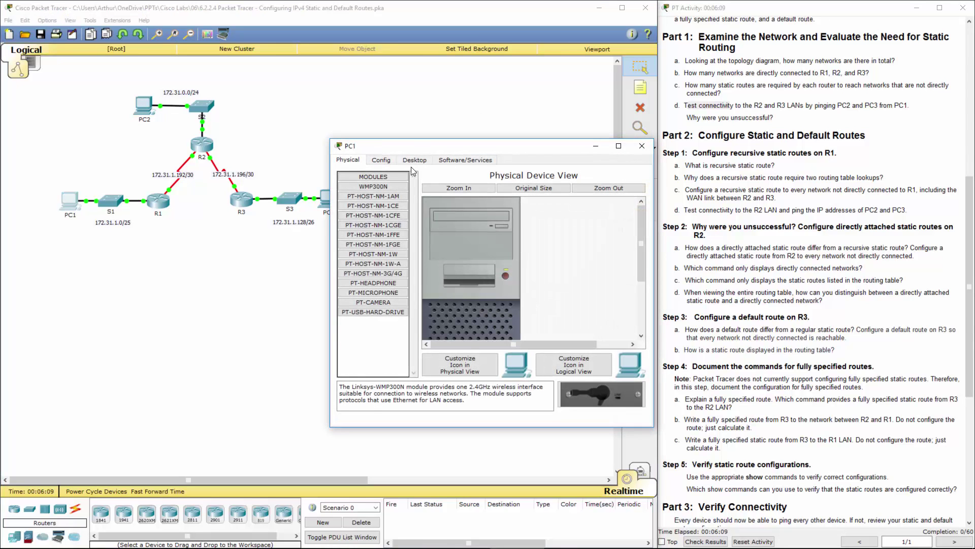
pyautogui.click(414, 160)
pyautogui.click(352, 200)
pyautogui.moveTo(506, 153); pyautogui.dragTo(709, 135)
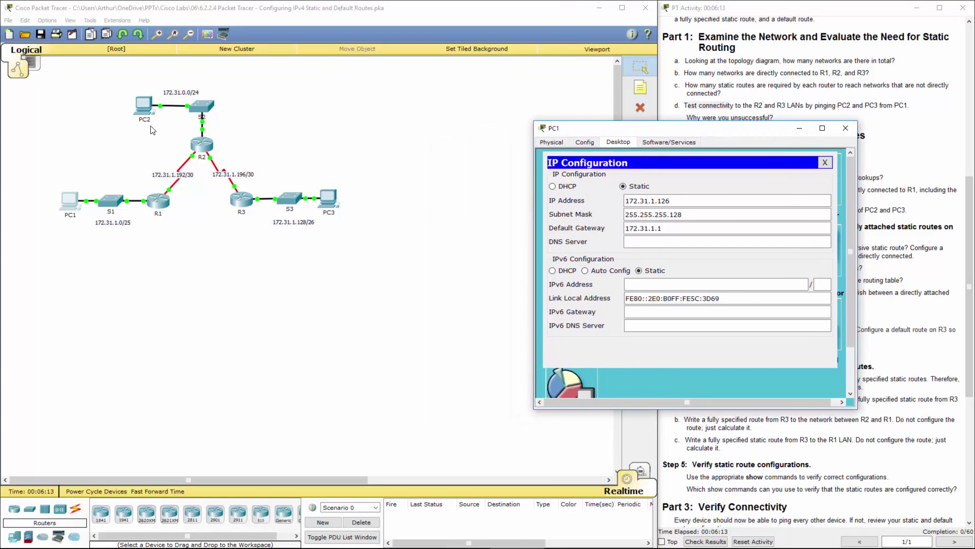
# Open PC2's command prompt and place it on the left beside PC1.
pyautogui.click(143, 110)
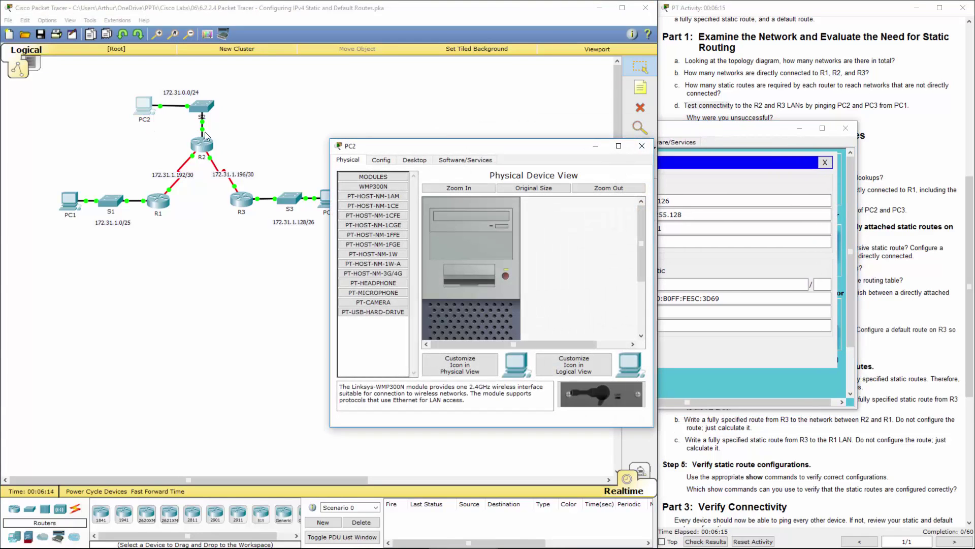
pyautogui.click(415, 160)
pyautogui.click(541, 187)
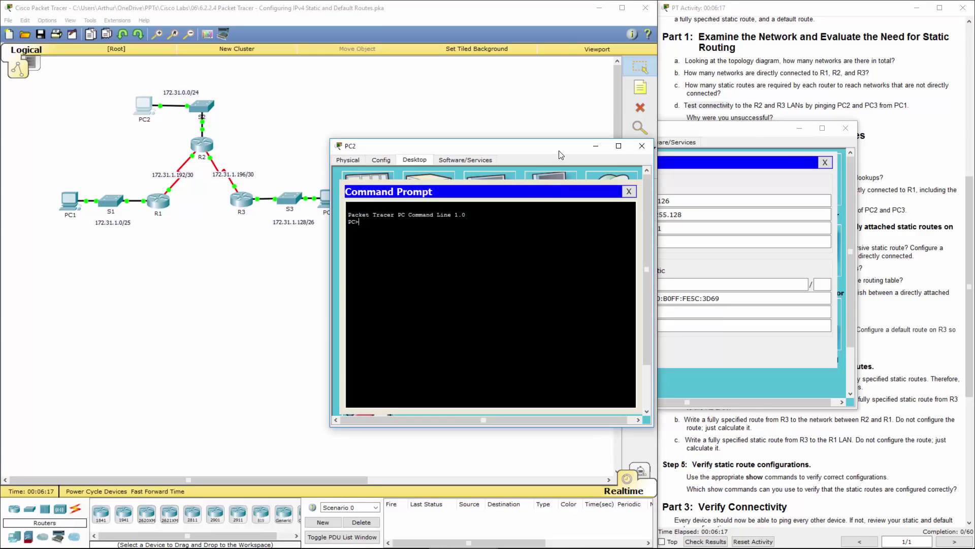
pyautogui.moveTo(599, 145); pyautogui.dragTo(526, 143)
# From PC2, ping PC1 at 172.31.1.126; it fails.
pyautogui.click(733, 133)
pyautogui.click(285, 219)
pyautogui.write('ping ')
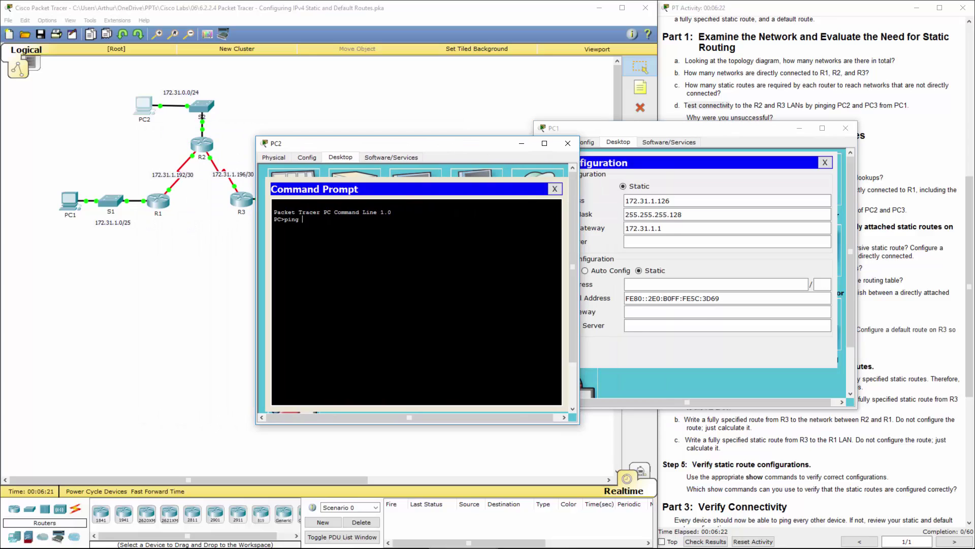
pyautogui.write('172.31.1.126')
pyautogui.press('Return')
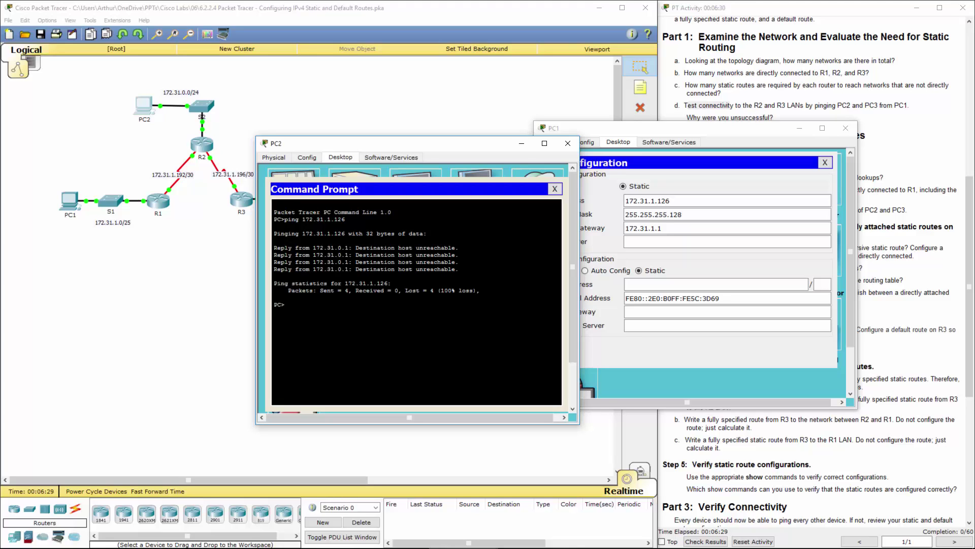
pyautogui.press('Return')
pyautogui.press('Up')
pyautogui.press('Down')
# Ping 172.31.0.1 and 172.31.1.193 from PC2; both reply.
pyautogui.write('ping 172.31.0.1')
pyautogui.press('Return')
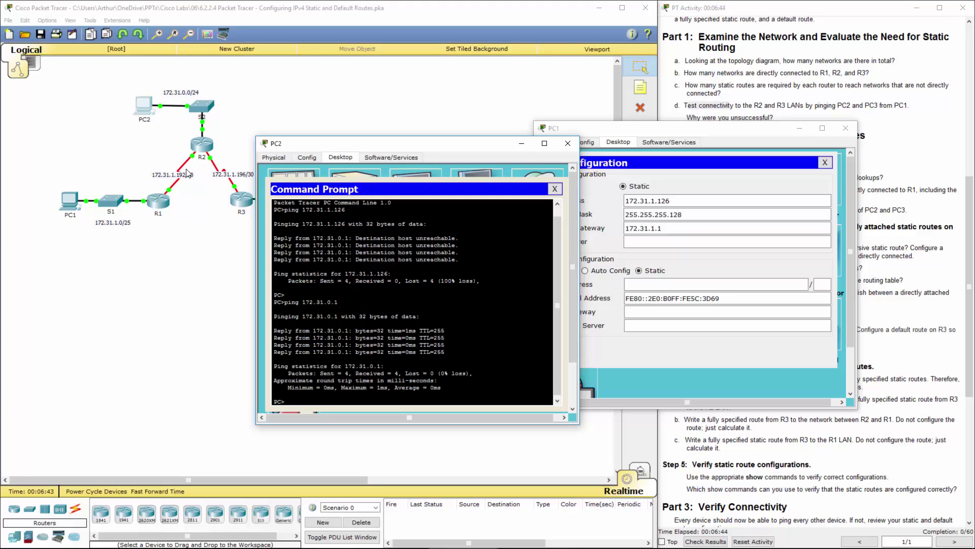
pyautogui.write('ping 172.31.1.193')
pyautogui.press('Return')
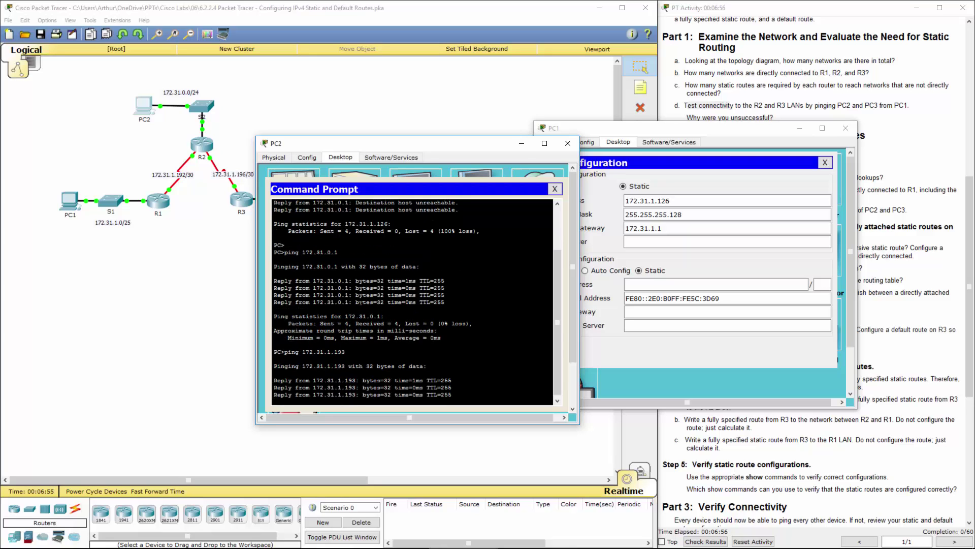
# Ping 172.31.1.194 from PC2, then close PC2's window.
pyautogui.press('Up')
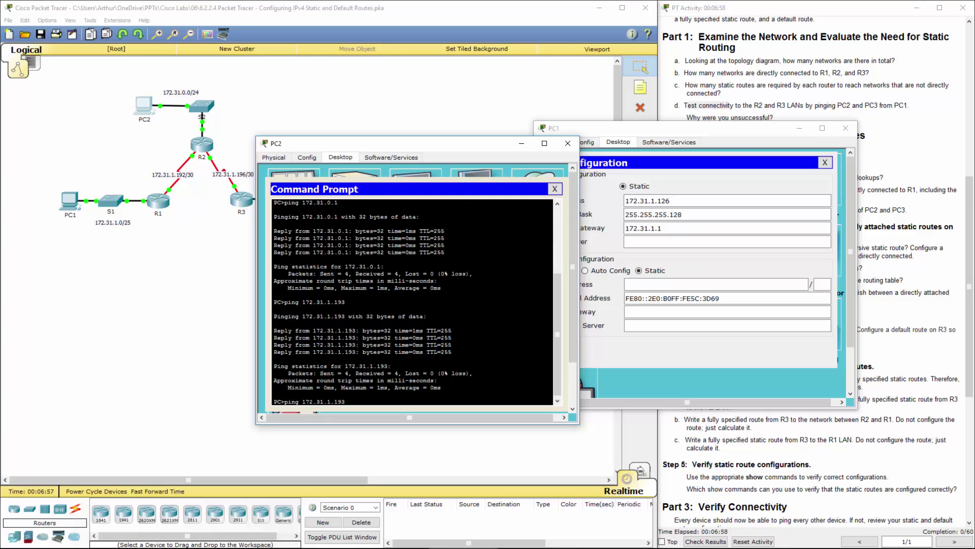
pyautogui.press('Return')
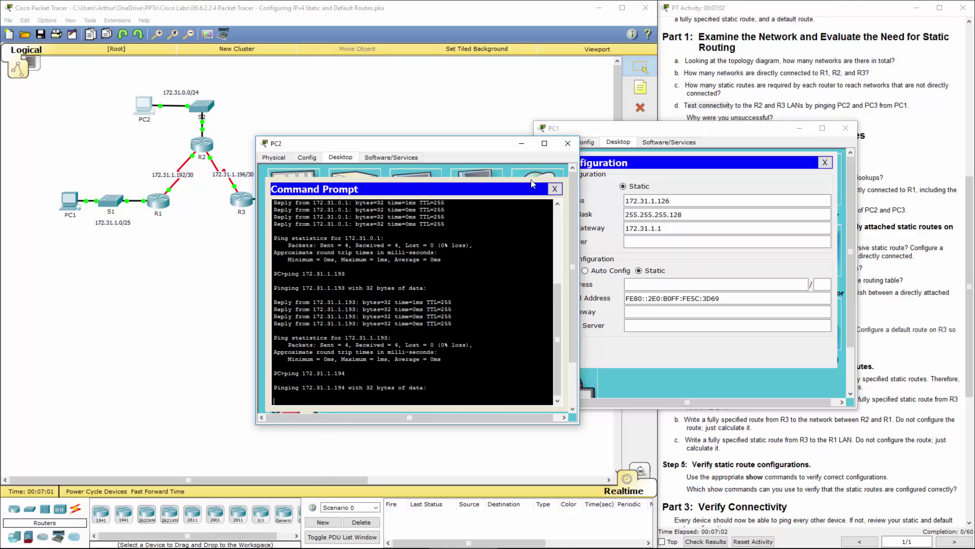
pyautogui.click(567, 146)
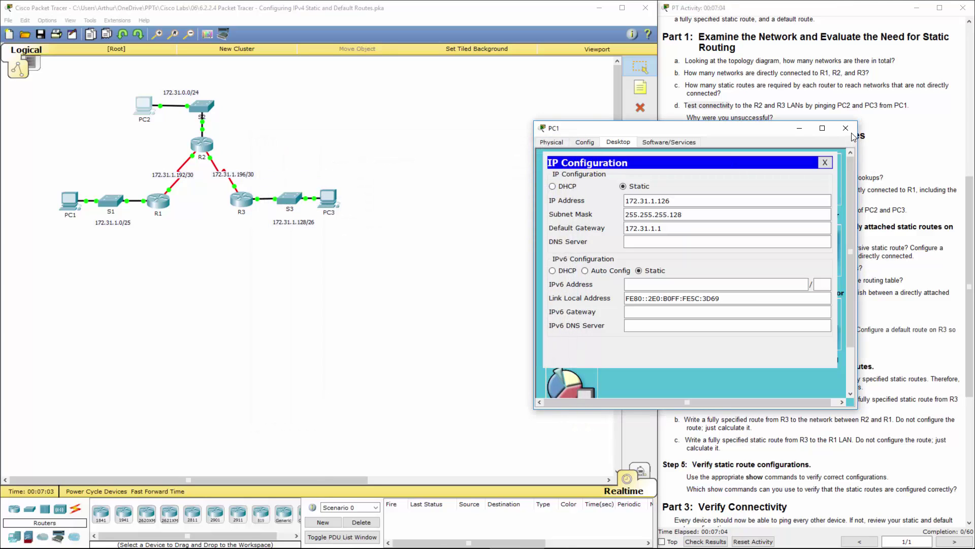
# Close PC1's device window.
pyautogui.click(852, 133)
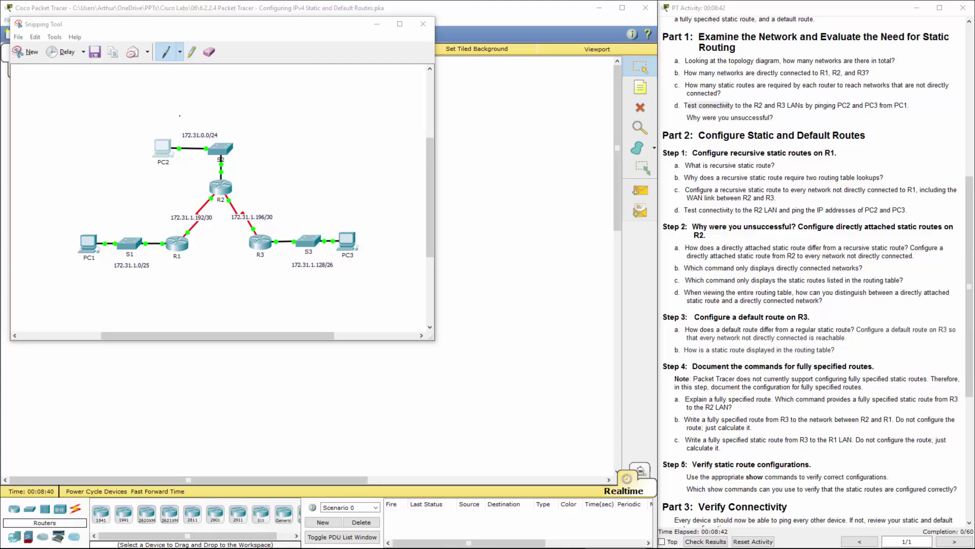
# Circle PC2, S2 and R2 on the snip, then erase that loop.
pyautogui.moveTo(177, 114)
pyautogui.mouseDown()
pyautogui.moveTo(125, 138)
pyautogui.moveTo(174, 231)
pyautogui.moveTo(230, 245)
pyautogui.moveTo(269, 231)
pyautogui.moveTo(280, 206)
pyautogui.moveTo(260, 158)
pyautogui.moveTo(207, 119)
pyautogui.moveTo(167, 114)
pyautogui.mouseUp()
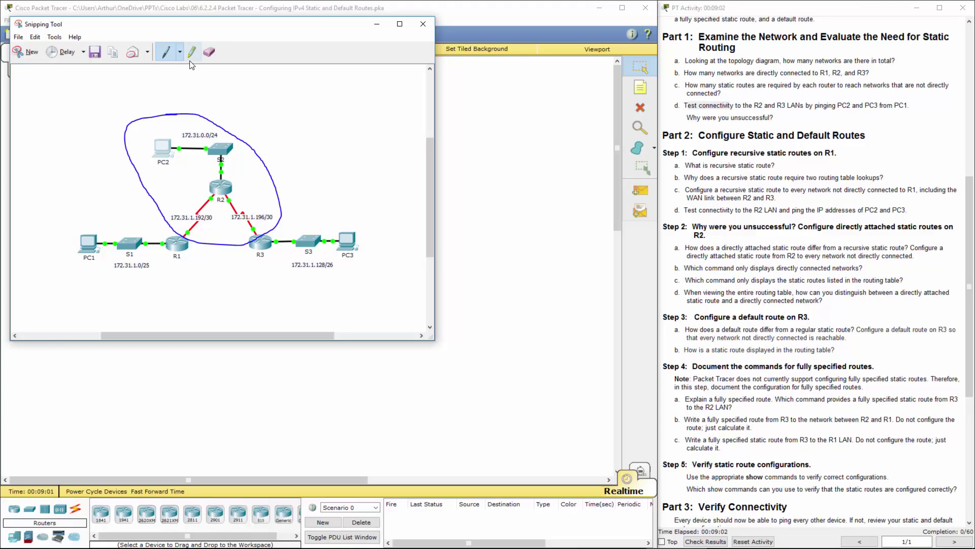
pyautogui.click(208, 51)
pyautogui.click(204, 113)
# Draw blue loops around the PC1–S1–R1 LAN and the 172.31.0.0/24 label.
pyautogui.click(165, 51)
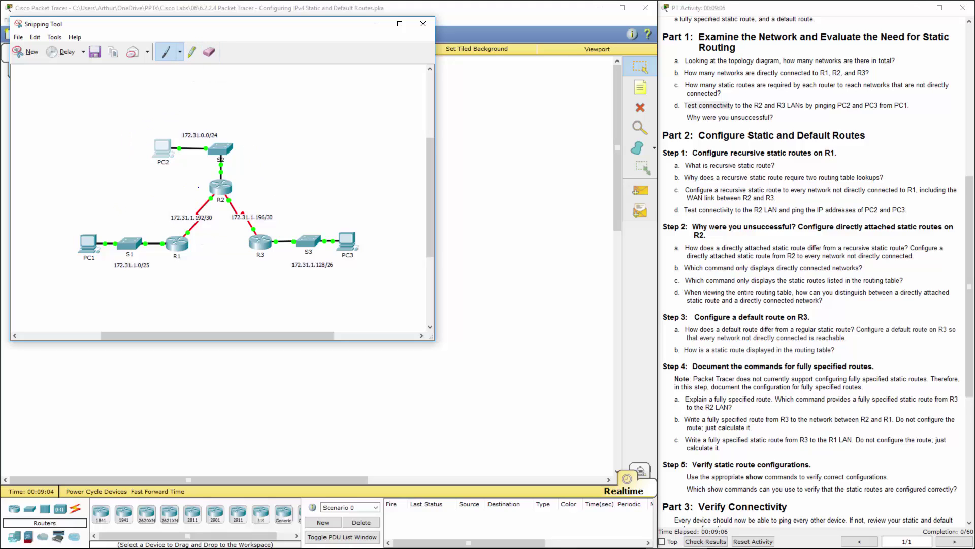
pyautogui.moveTo(199, 187)
pyautogui.mouseDown()
pyautogui.moveTo(150, 190)
pyautogui.moveTo(102, 238)
pyautogui.moveTo(105, 260)
pyautogui.moveTo(186, 273)
pyautogui.moveTo(224, 222)
pyautogui.moveTo(214, 193)
pyautogui.moveTo(199, 188)
pyautogui.moveTo(210, 189)
pyautogui.mouseUp()
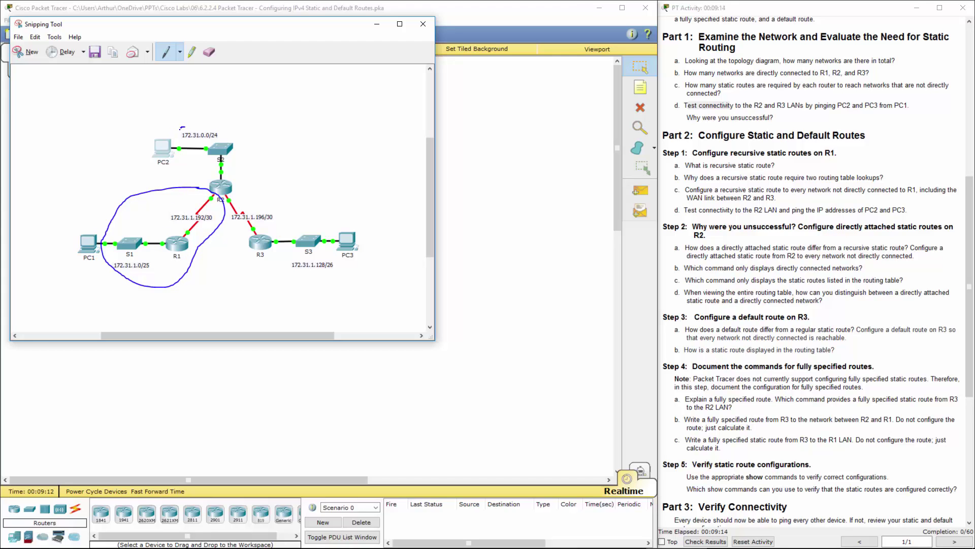
pyautogui.moveTo(179, 131)
pyautogui.mouseDown()
pyautogui.moveTo(202, 144)
pyautogui.moveTo(236, 134)
pyautogui.moveTo(179, 127)
pyautogui.mouseUp()
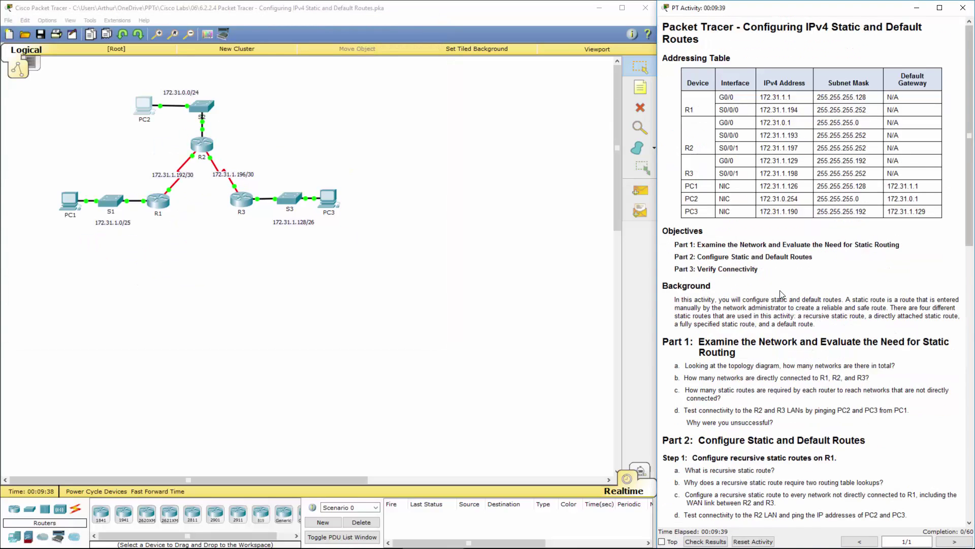
pyautogui.scroll(-6, 781, 291)
pyautogui.moveTo(701, 300); pyautogui.dragTo(773, 301)
pyautogui.scroll(-1, 763, 300)
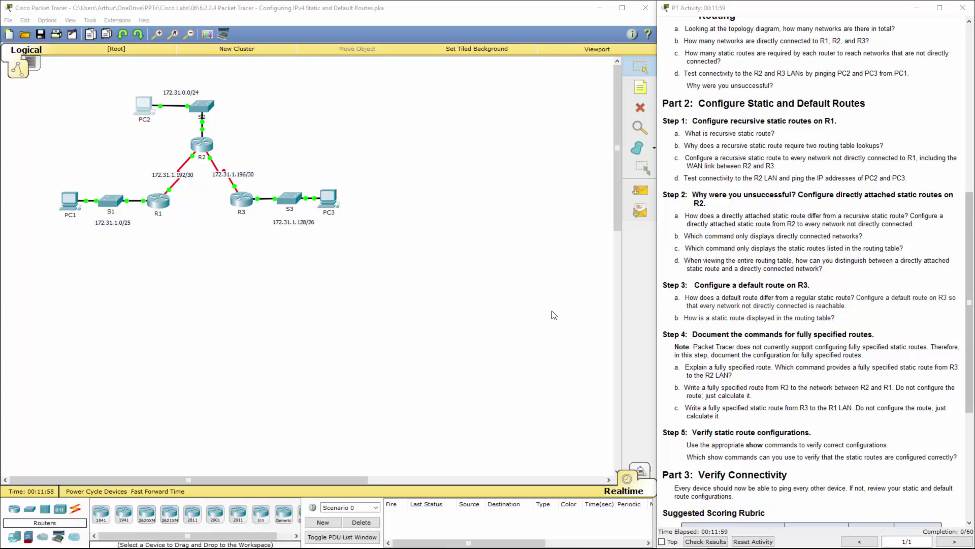
# Open R1's CLI and enter global configuration mode with en and conf t.
pyautogui.click(300, 314)
pyautogui.click(157, 199)
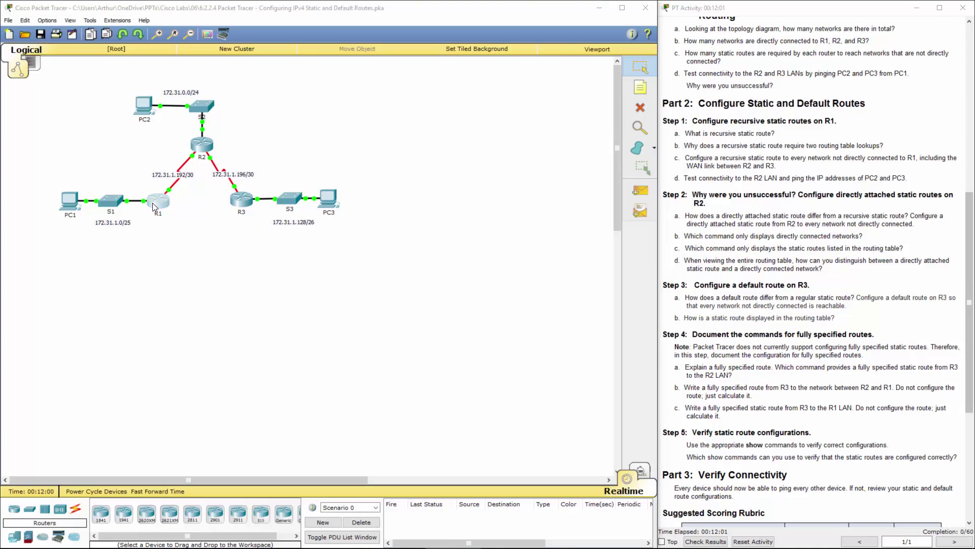
pyautogui.click(407, 160)
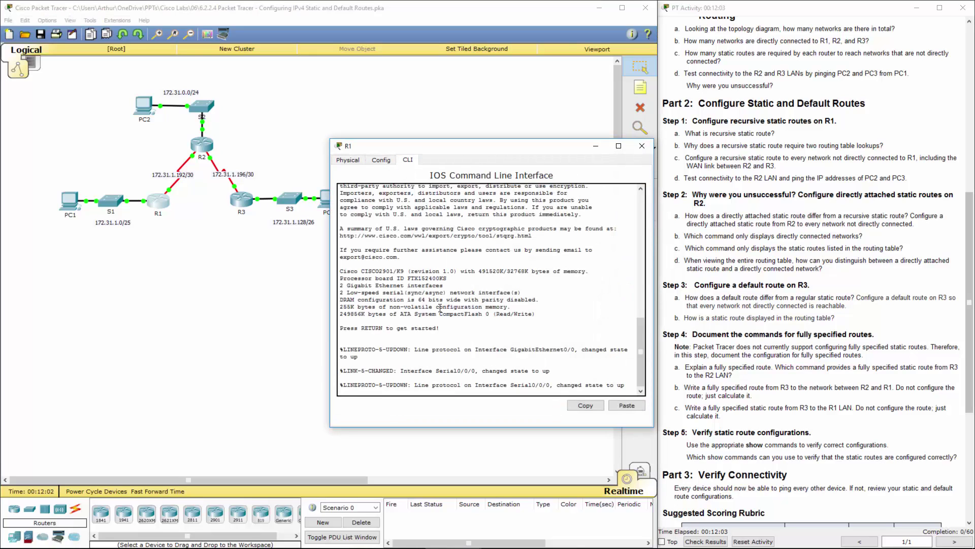
pyautogui.press('Return')
pyautogui.press('Return')
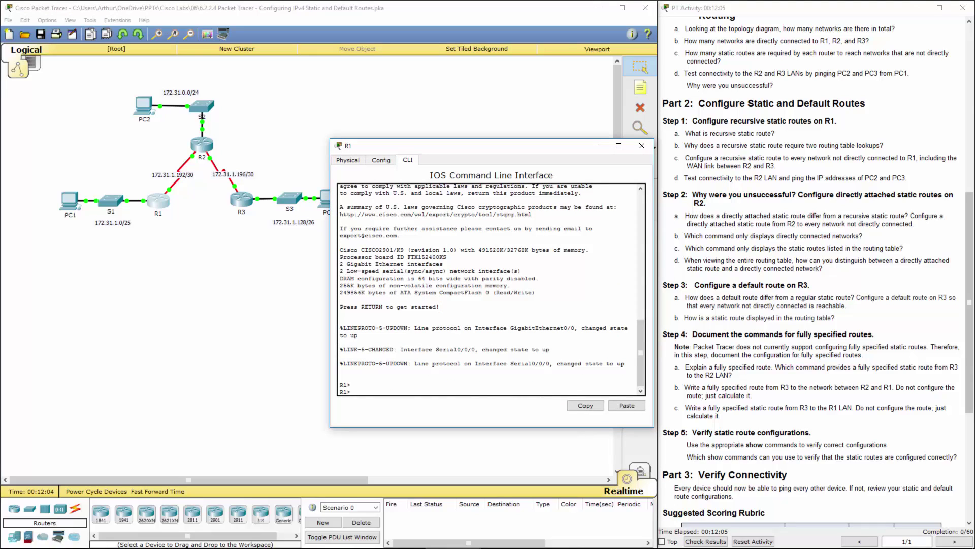
pyautogui.write('en')
pyautogui.press('Return')
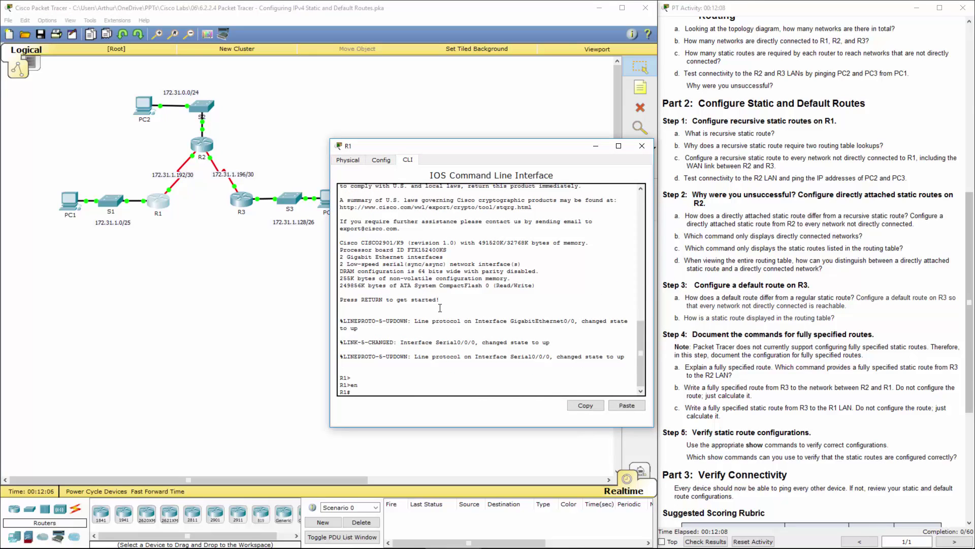
pyautogui.write('conf t')
pyautogui.press('Return')
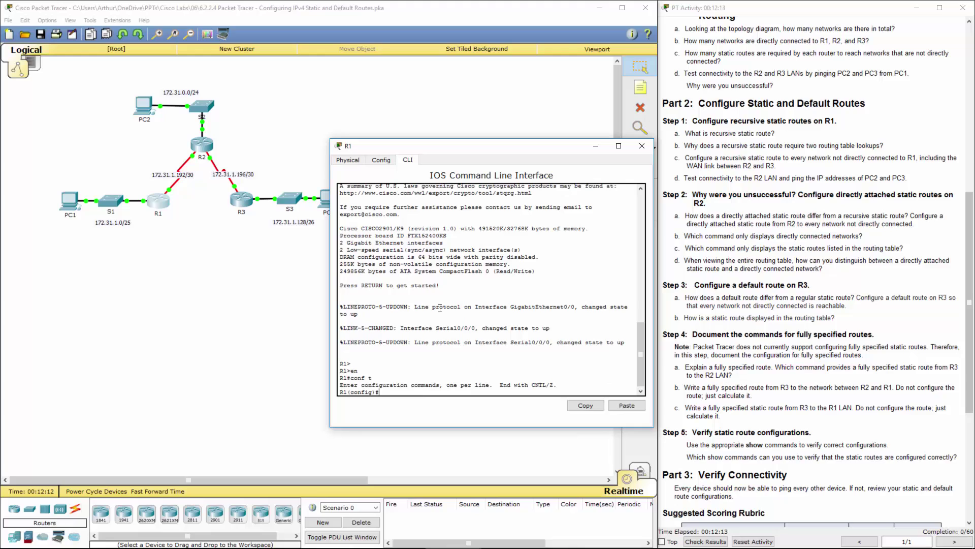
# Add static routes to 172.31.0.0/24 and 172.31.1.196/30 via 172.31.1.193.
pyautogui.write('ip route 172.31.0')
pyautogui.write('.0 255.255.255.0')
pyautogui.write('172.31.1.193')
pyautogui.press('Return')
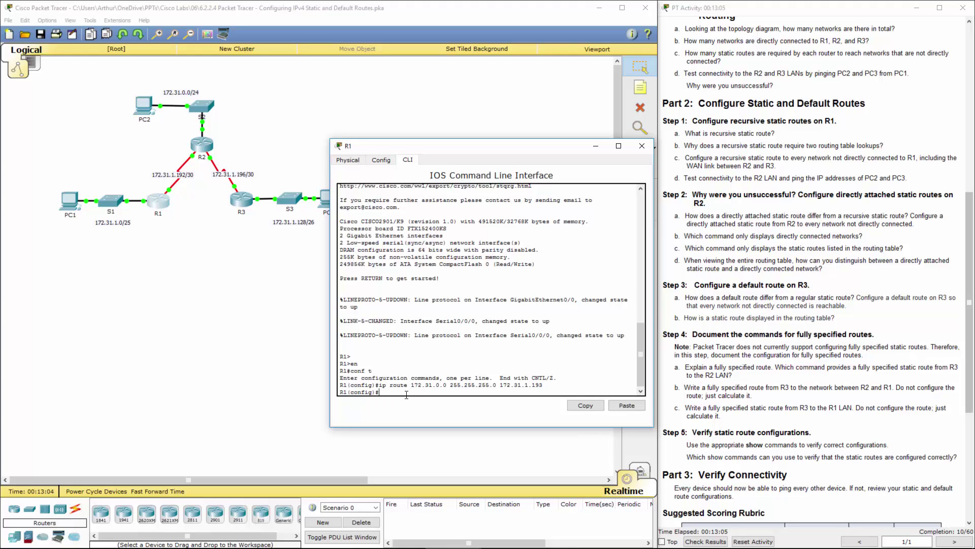
pyautogui.write('ip route 172.31.1.196 255.255.255.252 172.31.1.193')
pyautogui.press('Return')
# Add a static route to 172.31.1.128 255.255.255.192 via 172.31.1.193.
pyautogui.write('ip')
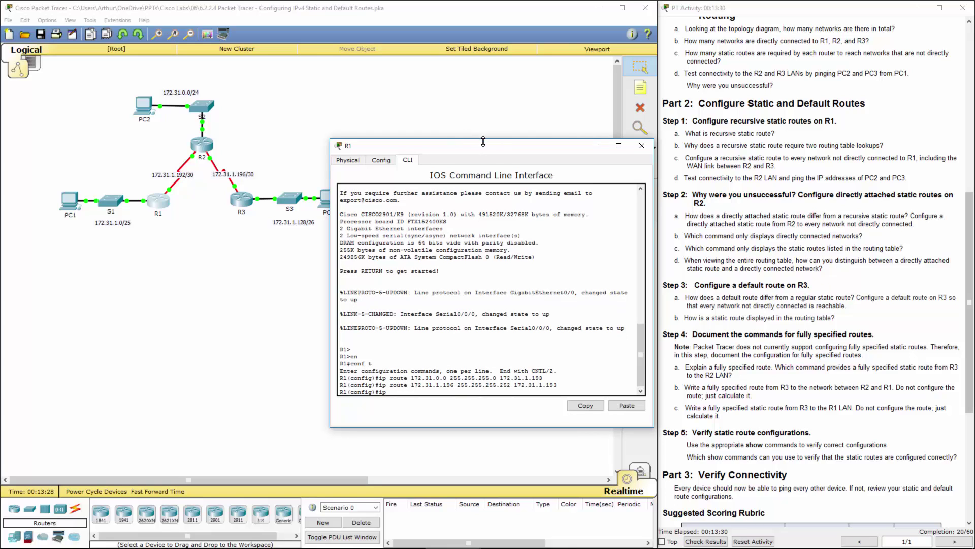
pyautogui.moveTo(491, 146)
pyautogui.mouseDown()
pyautogui.moveTo(573, 138)
pyautogui.moveTo(503, 150)
pyautogui.mouseUp()
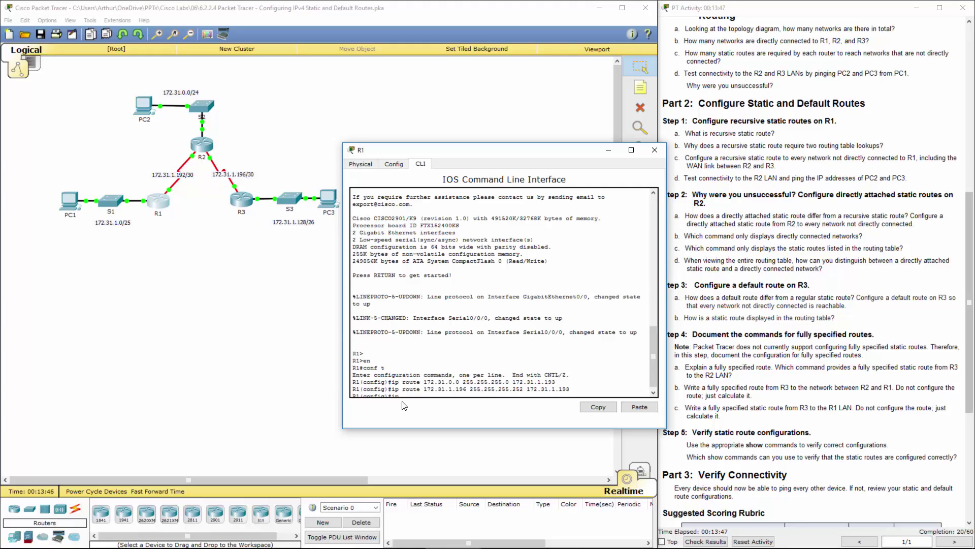
pyautogui.scroll(-1, 405, 402)
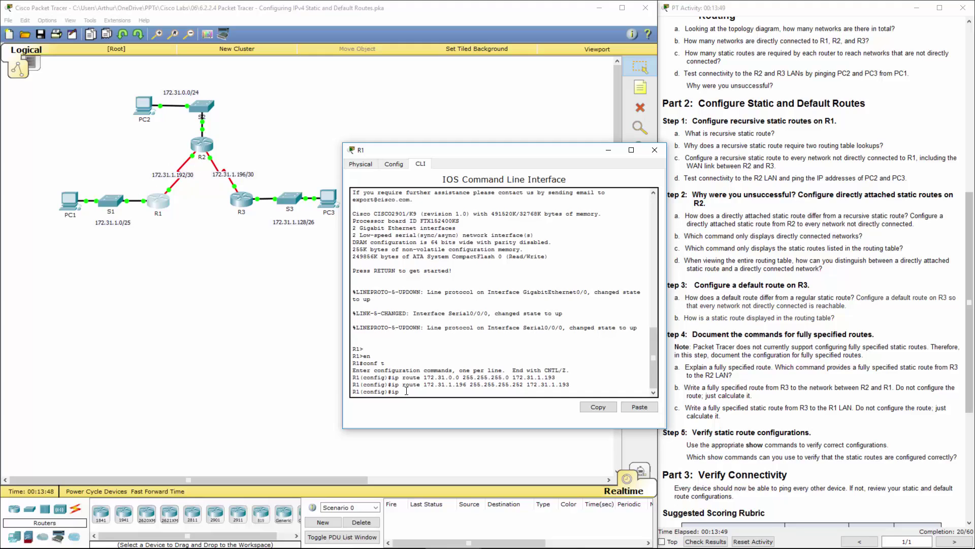
pyautogui.write('route ')
pyautogui.write('172.')
pyautogui.write('31.')
pyautogui.write('28.')
pyautogui.press('BackSpace')
pyautogui.write('.128 255.255.255')
pyautogui.write('.192 172.31.1.193')
pyautogui.press('Return')
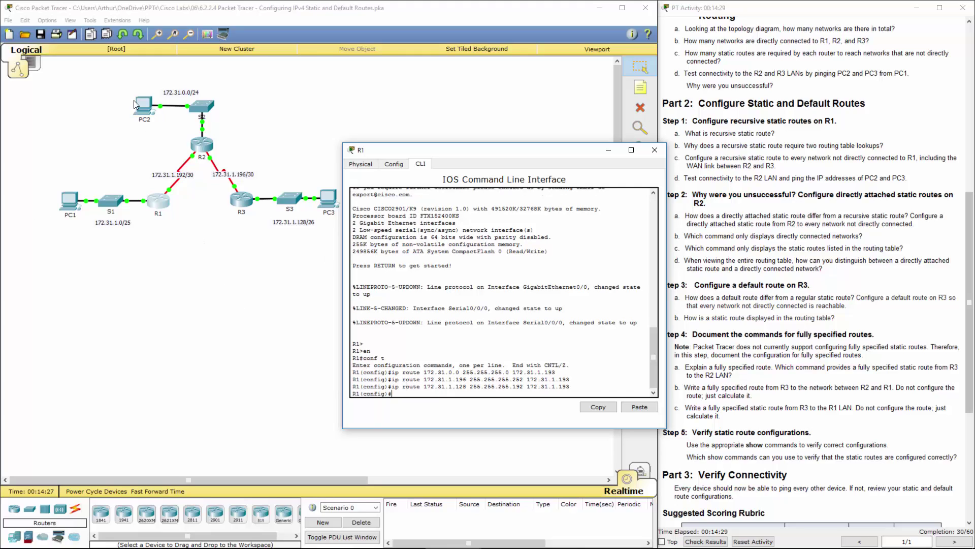
# Close R1's window and re-ping 172.31.1.194 and 172.31.0.1 from PC2's command prompt.
pyautogui.click(660, 154)
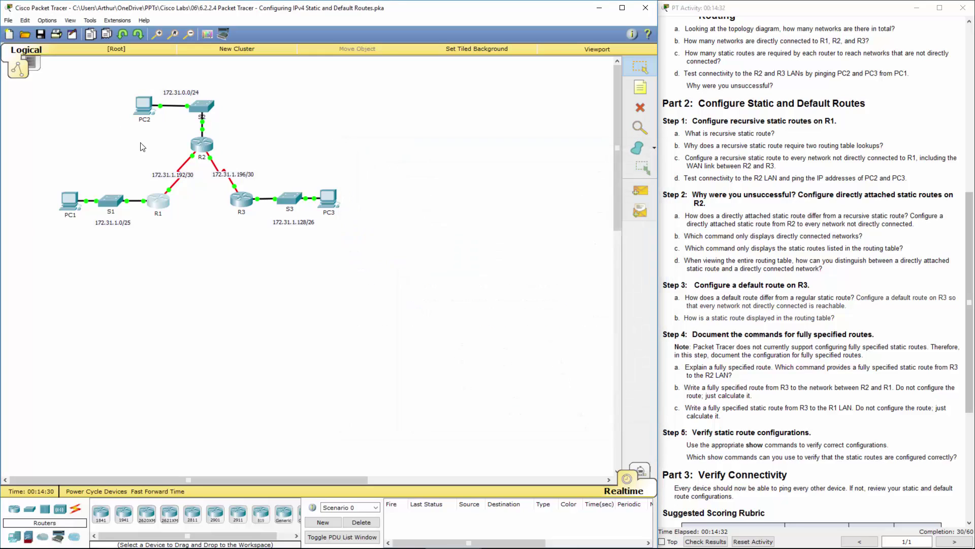
pyautogui.click(148, 111)
pyautogui.click(542, 198)
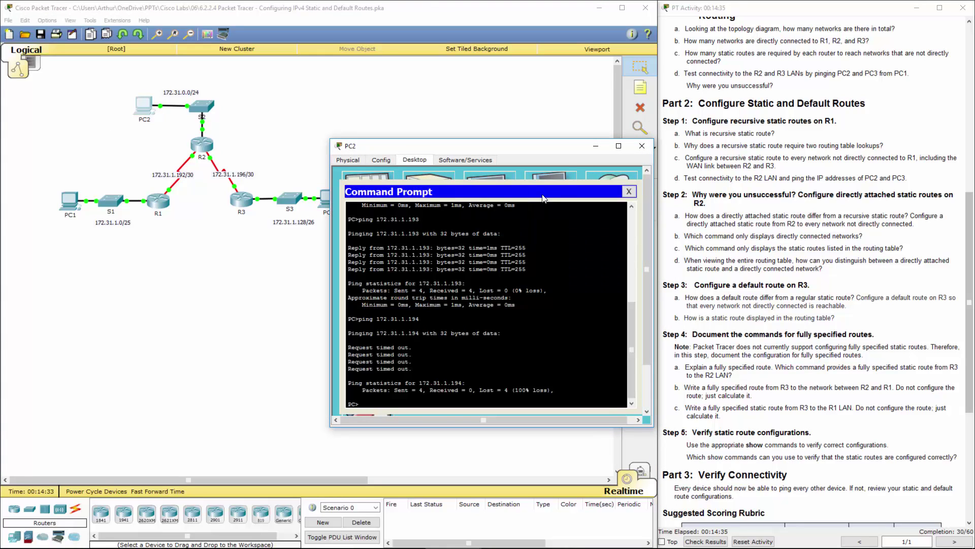
pyautogui.press('Up')
pyautogui.press('Return')
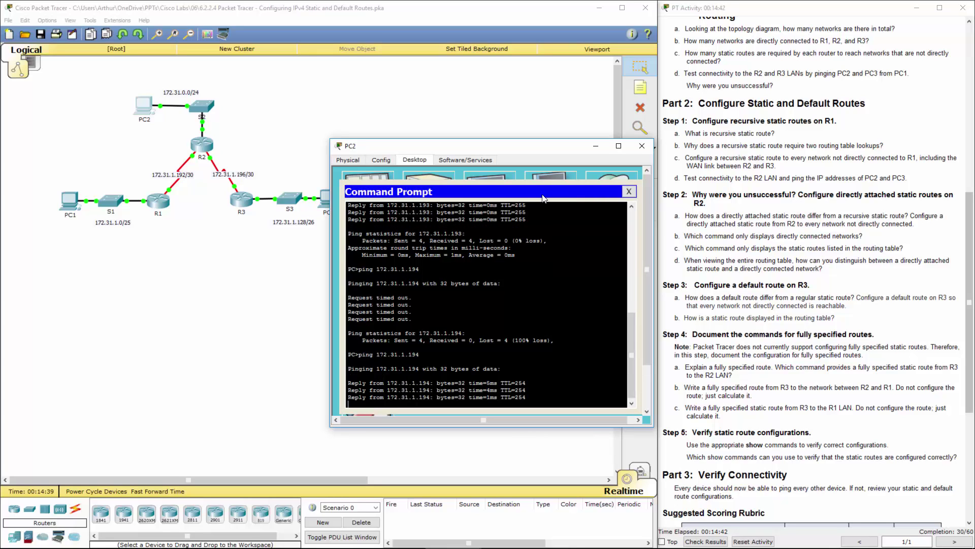
pyautogui.press('Up')
pyautogui.press('BackSpace')
pyautogui.press('BackSpace')
pyautogui.press('BackSpace')
pyautogui.press('BackSpace')
pyautogui.press('BackSpace')
pyautogui.write('0.1')
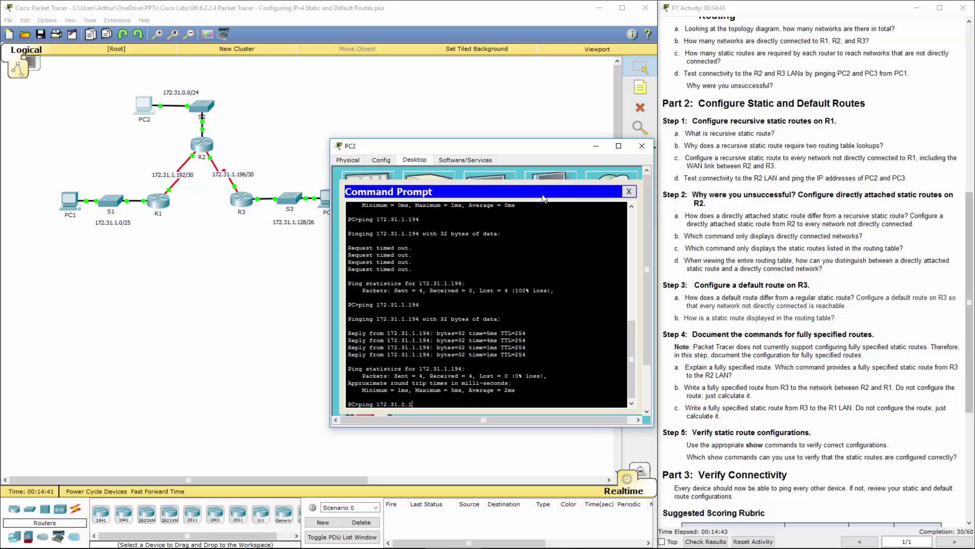
pyautogui.press('Return')
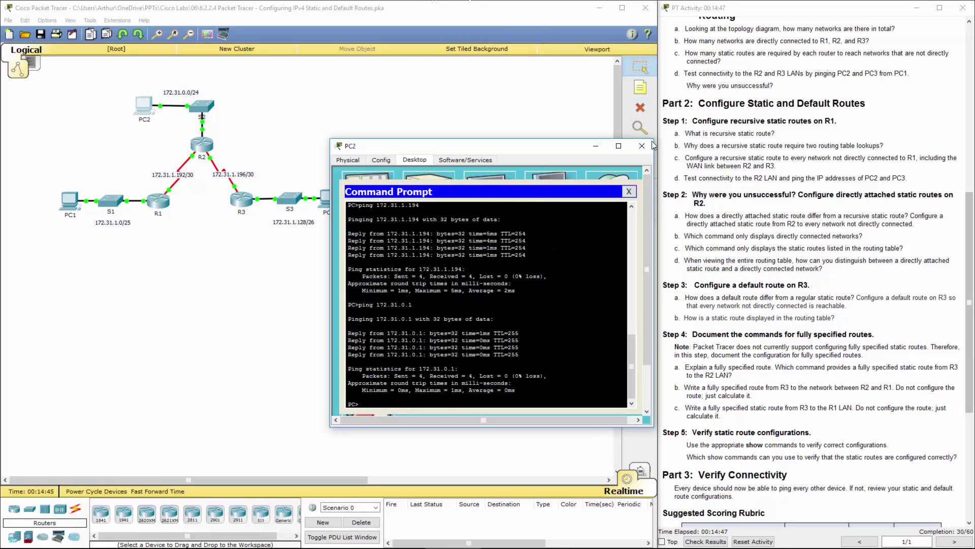
# Close PC2's window, highlight instruction steps 1c and 1d, and scroll to the Scoring Rubric.
pyautogui.click(638, 150)
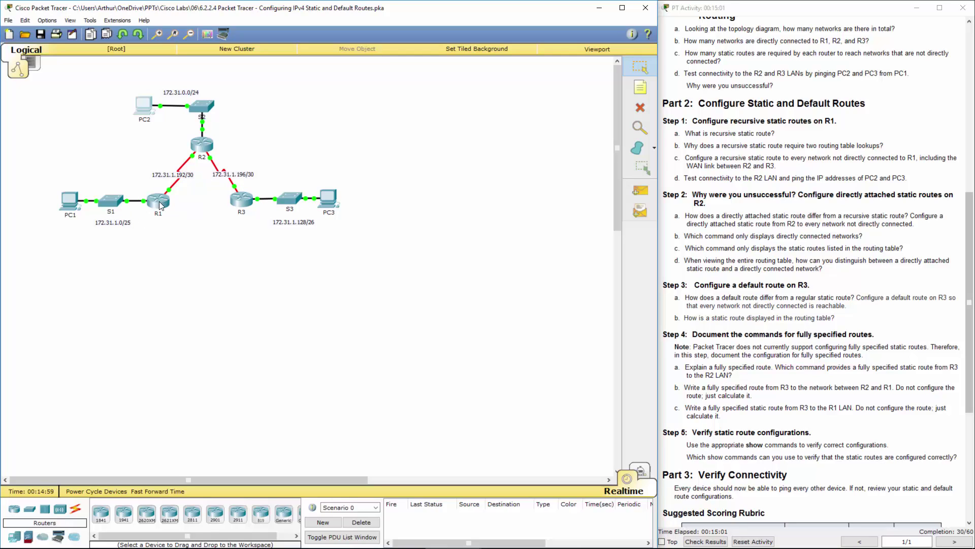
pyautogui.moveTo(145, 205)
pyautogui.click(760, 324)
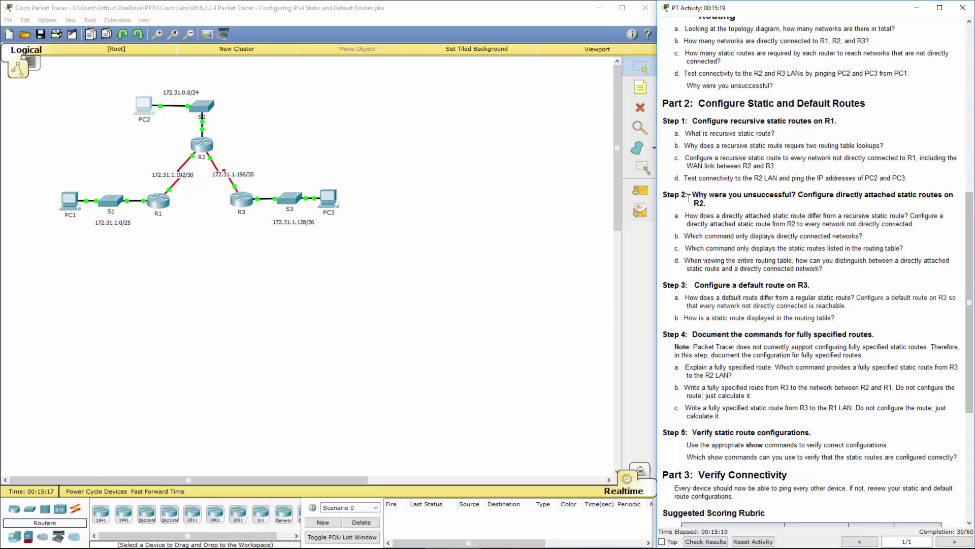
pyautogui.moveTo(678, 157); pyautogui.dragTo(802, 165)
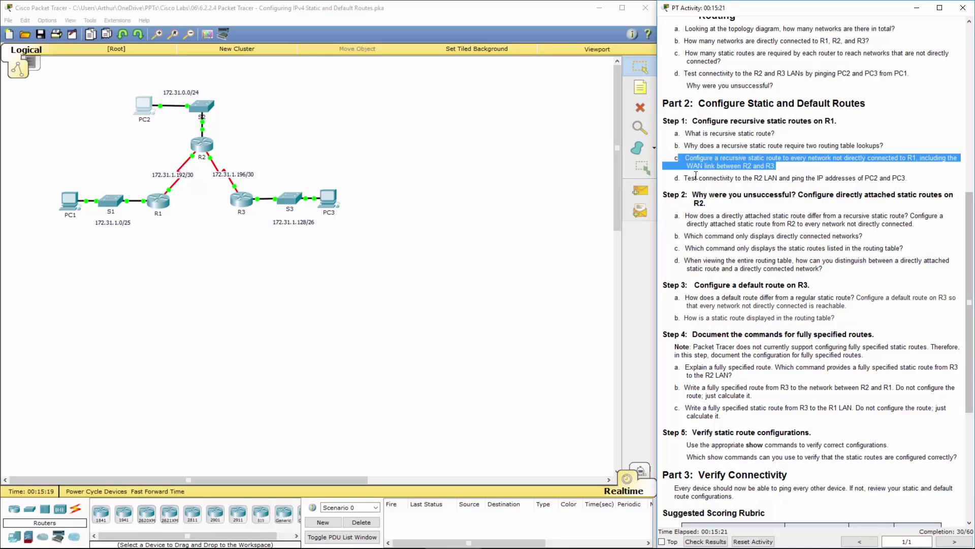
pyautogui.moveTo(687, 178); pyautogui.dragTo(908, 175)
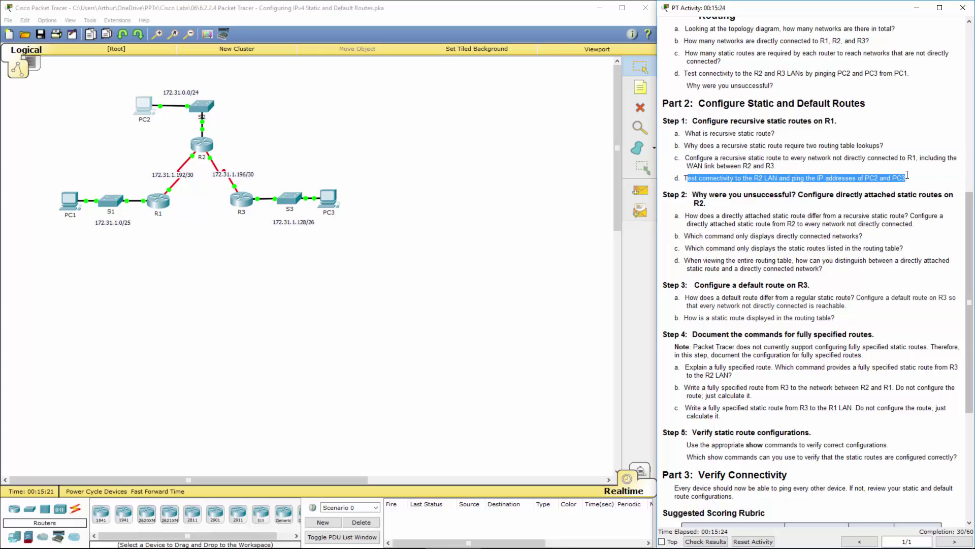
pyautogui.scroll(-2, 813, 214)
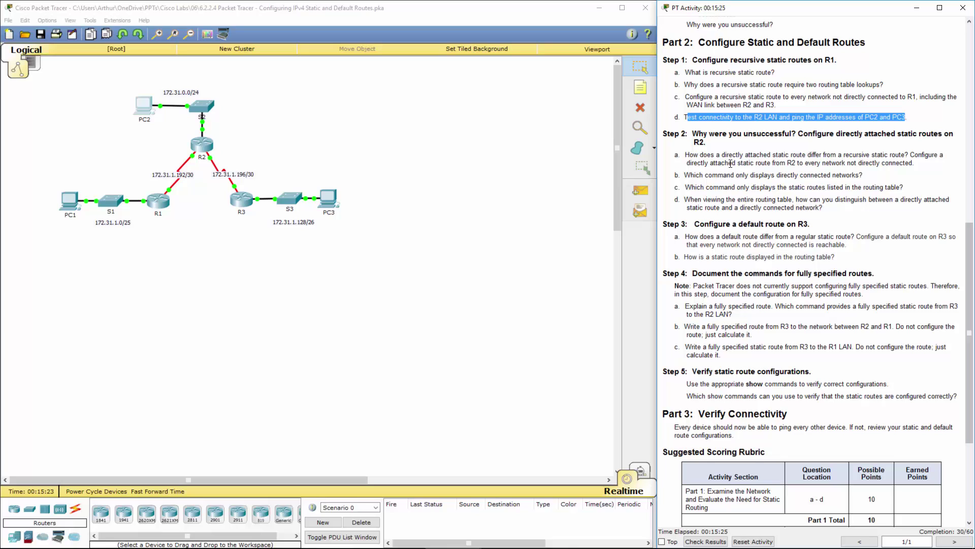
pyautogui.scroll(-3, 730, 163)
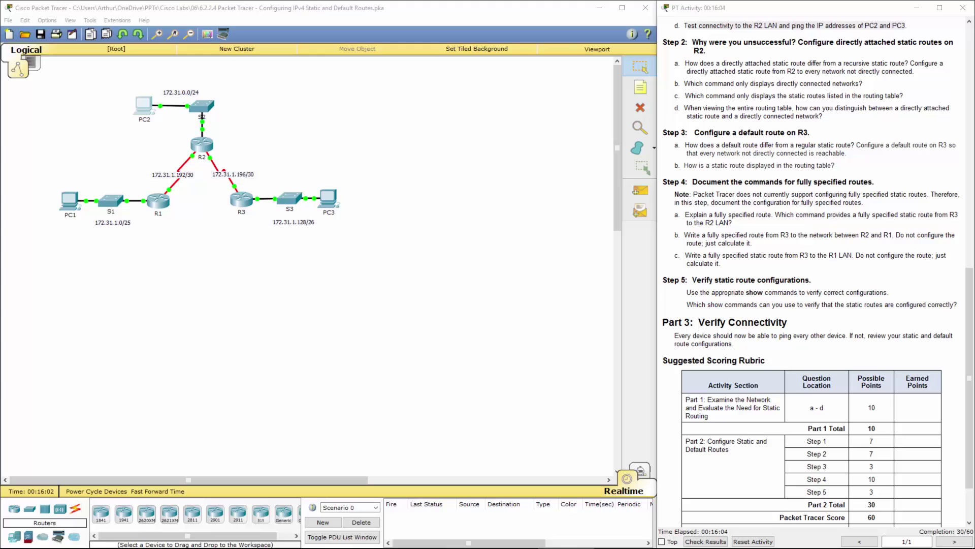
# Open R2's CLI and enter global configuration mode with en and conf t.
pyautogui.click(203, 148)
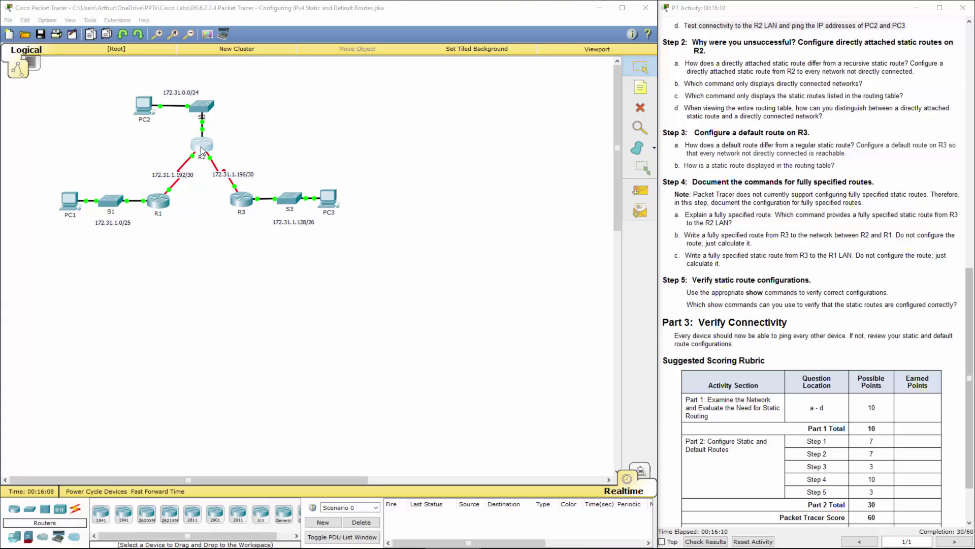
pyautogui.click(407, 159)
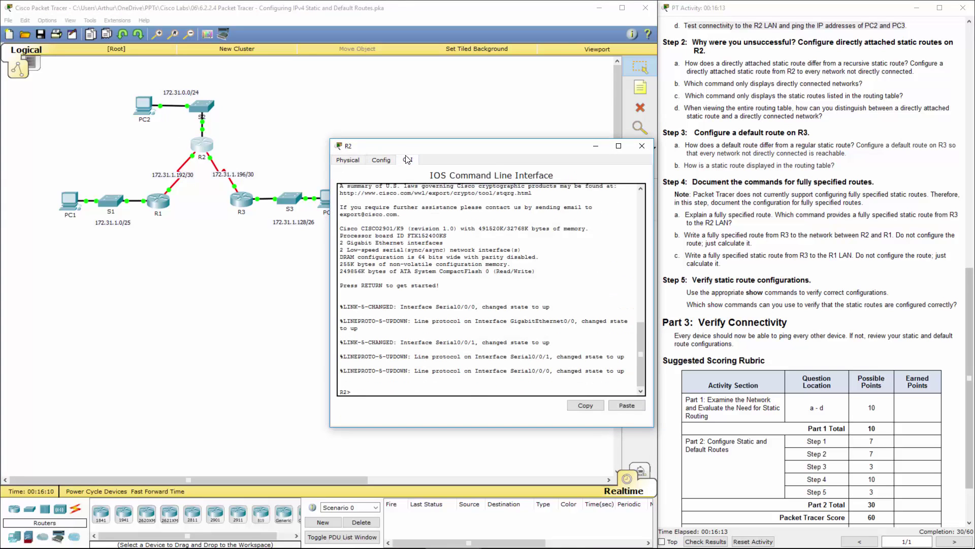
pyautogui.press('Return')
pyautogui.write('en')
pyautogui.press('Return')
pyautogui.write('conf t')
pyautogui.press('Return')
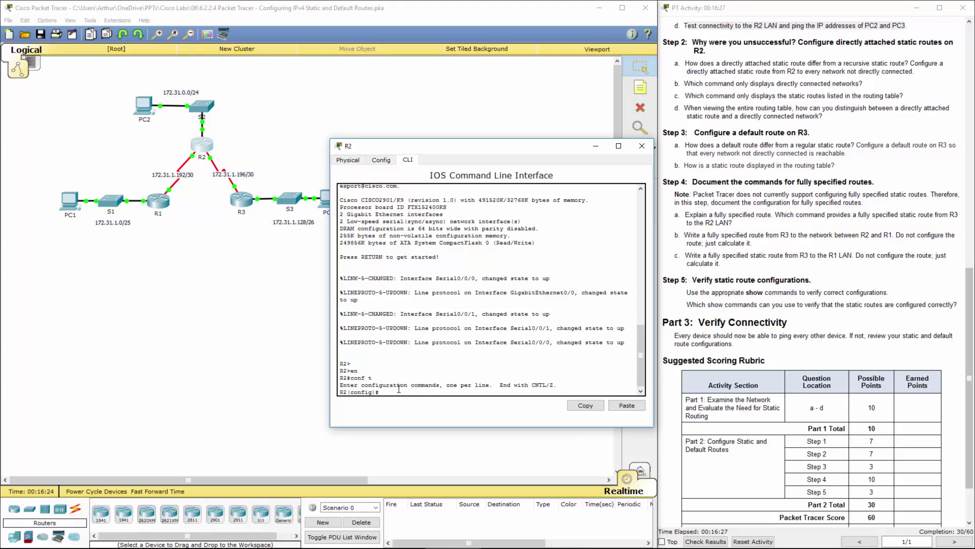
# Add a directly attached static route to 172.31.1.0 255.255.255.128 out s0/0/0.
pyautogui.write('ip route 172.31.1.0 255.255.255.128 s0')
pyautogui.write('/0/0')
pyautogui.press('Return')
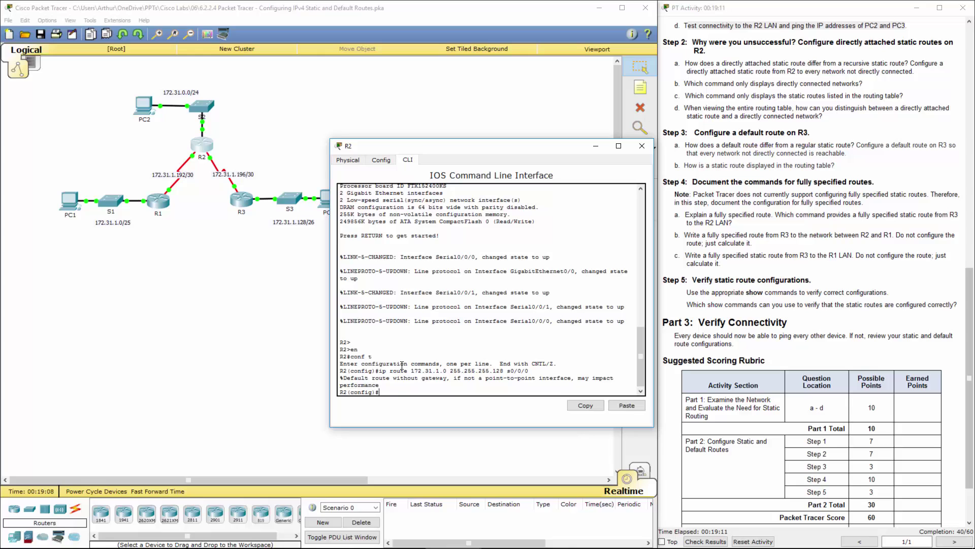
pyautogui.write('ip')
# Add the static route 172.31.1.128 255.255.255.192 out s0/0/1 on R2.
pyautogui.write('route')
pyautogui.write('172.31.1.128 255.255.255.192 s0/0/1')
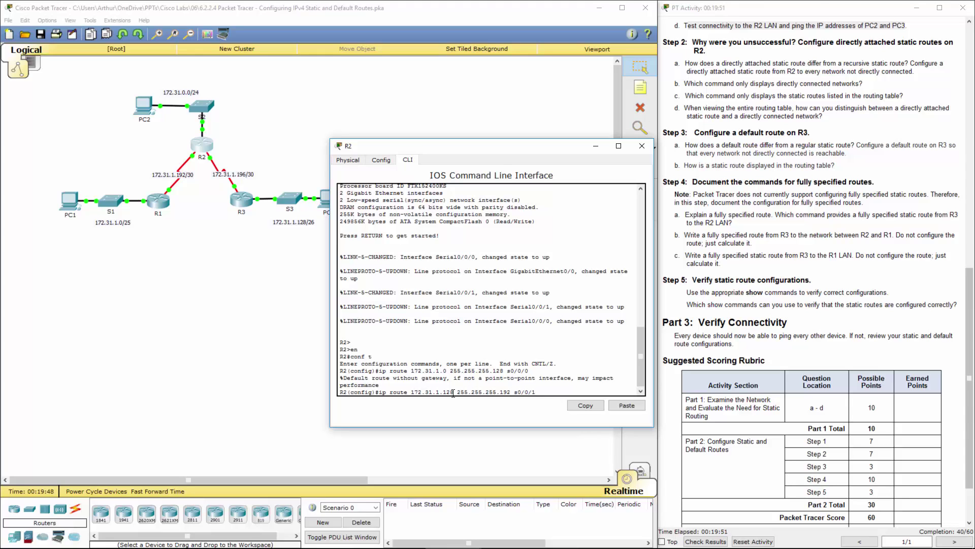
pyautogui.press('Return')
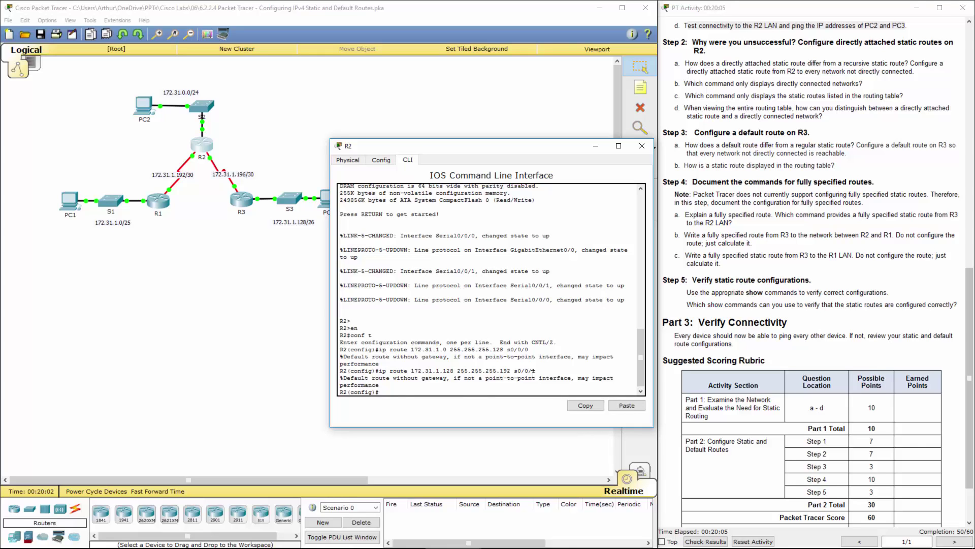
pyautogui.press('Return')
pyautogui.press('Return')
pyautogui.press('Return')
pyautogui.press('Return')
pyautogui.press('Return')
pyautogui.press('Return')
# Exit configuration mode and display R2's full routing table with show ip route.
pyautogui.write('exit')
pyautogui.press('Return')
pyautogui.press('Return')
pyautogui.press('Return')
pyautogui.press('Return')
pyautogui.press('Return')
pyautogui.press('Return')
pyautogui.press('Return')
pyautogui.press('Return')
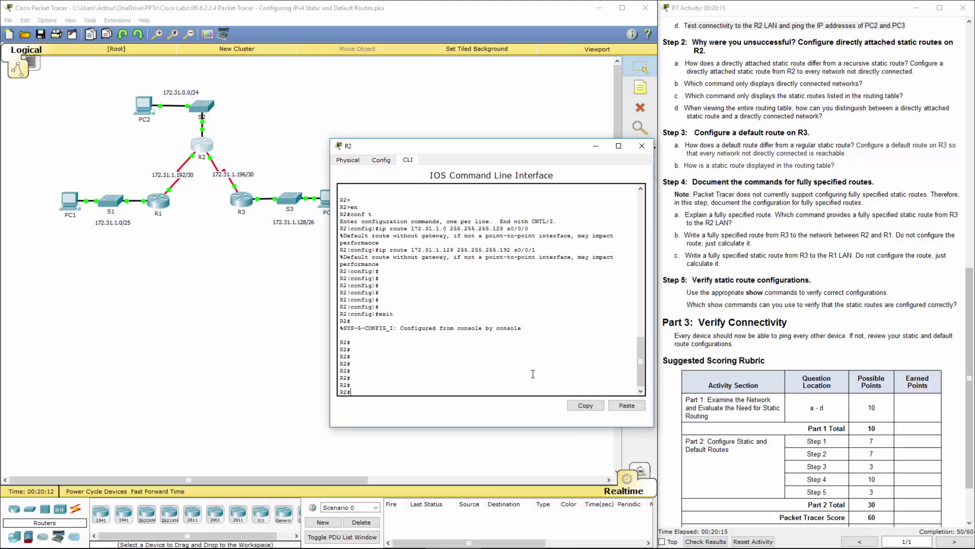
pyautogui.write('show ip rouyte')
pyautogui.press('BackSpace')
pyautogui.press('BackSpace')
pyautogui.press('Return')
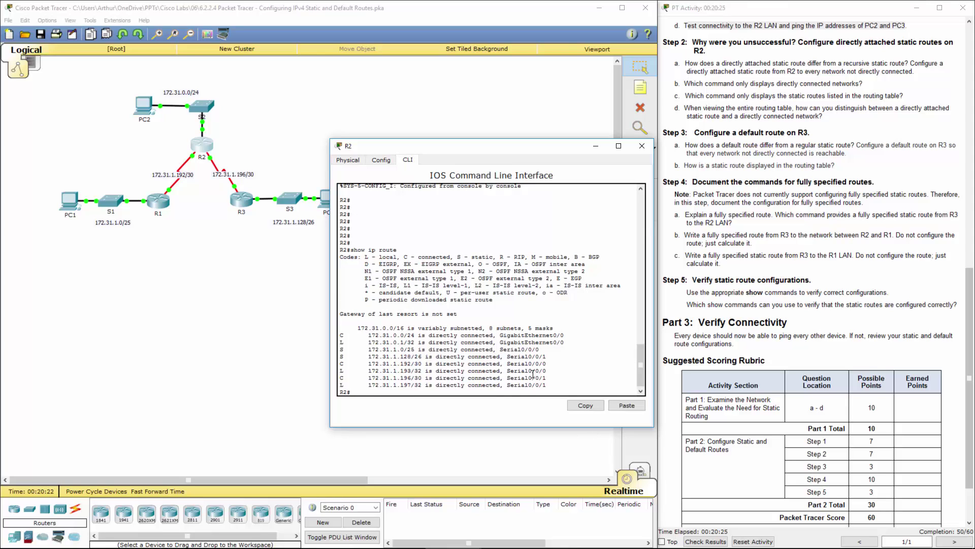
# List only R2's connected routes, then only its static routes.
pyautogui.write('show ip route con')
pyautogui.press('Tab')
pyautogui.press('Return')
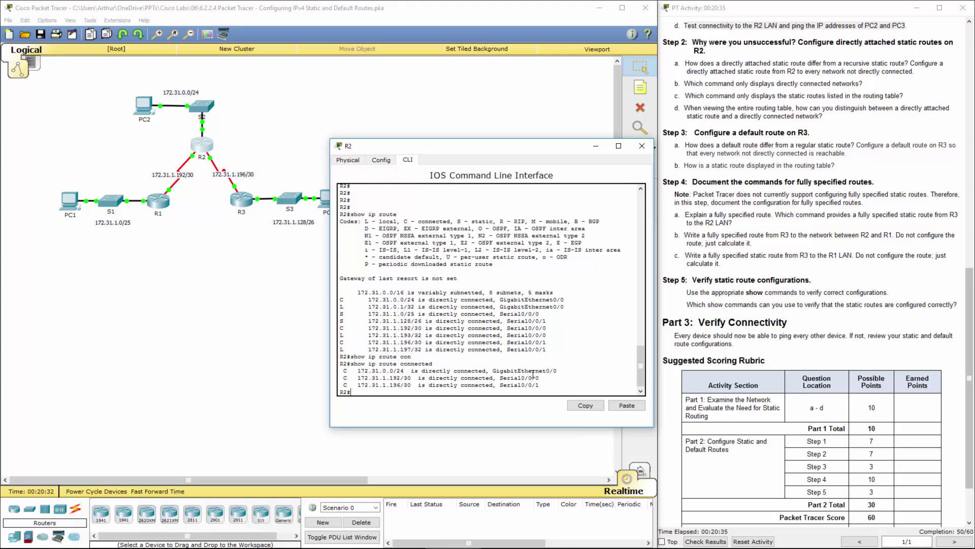
pyautogui.write('show ip route sta')
pyautogui.press('Tab')
pyautogui.press('Return')
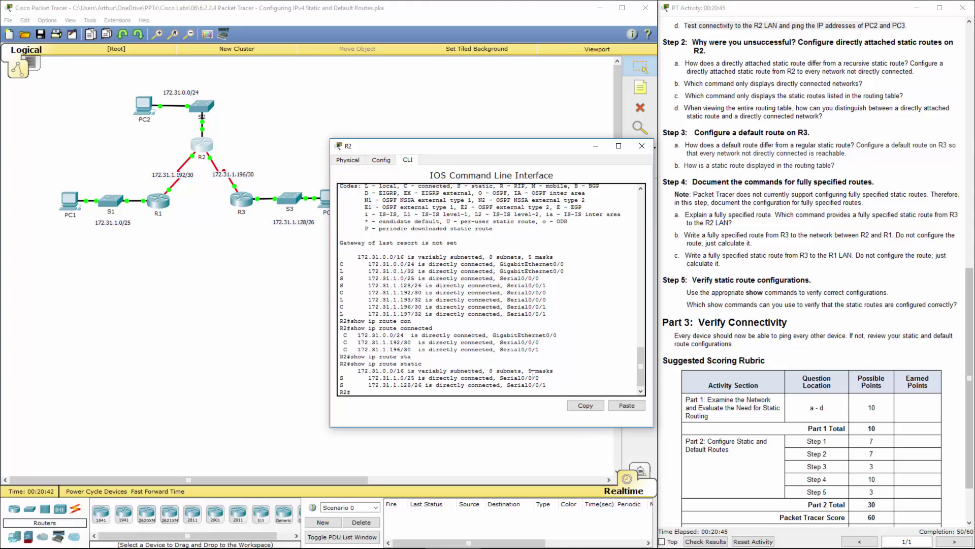
pyautogui.press('Return')
pyautogui.press('Return')
pyautogui.press('Return')
pyautogui.press('Return')
pyautogui.press('Return')
# Show the show ip route ? help and mark its WORD, connected, eigrp, rip, static and summary options.
pyautogui.write('show ip route ?')
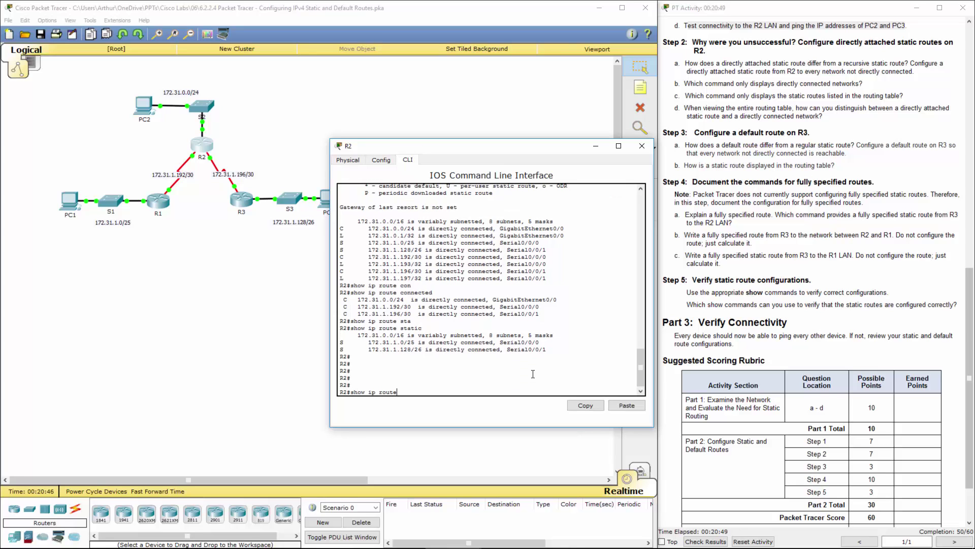
pyautogui.press('Return')
pyautogui.press('Up')
pyautogui.write('static')
pyautogui.press('BackSpace')
pyautogui.press('BackSpace')
pyautogui.press('BackSpace')
pyautogui.press('BackSpace')
pyautogui.press('BackSpace')
pyautogui.press('BackSpace')
pyautogui.press('BackSpace')
pyautogui.write('?')
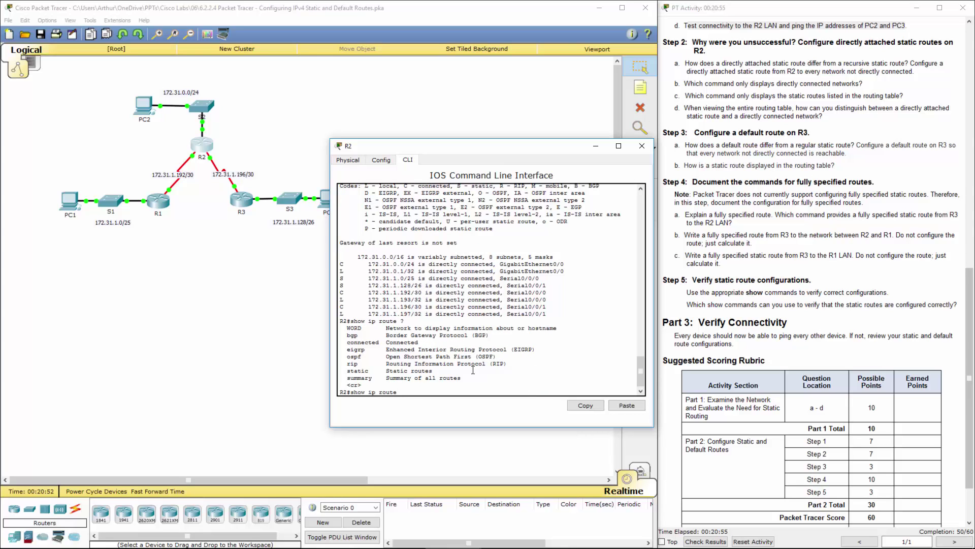
pyautogui.doubleClick(348, 327)
pyautogui.doubleClick(359, 342)
pyautogui.doubleClick(352, 349)
pyautogui.doubleClick(353, 364)
pyautogui.doubleClick(357, 371)
pyautogui.doubleClick(358, 378)
pyautogui.click(421, 392)
# Display and highlight the show ip route summary output: 6 connected, 2 static subnets.
pyautogui.write('summ')
pyautogui.press('Tab')
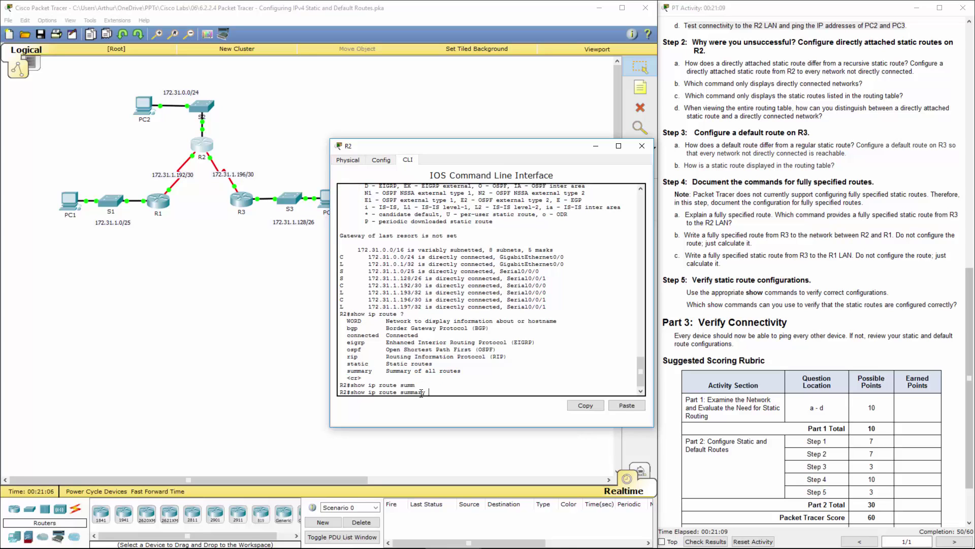
pyautogui.press('Return')
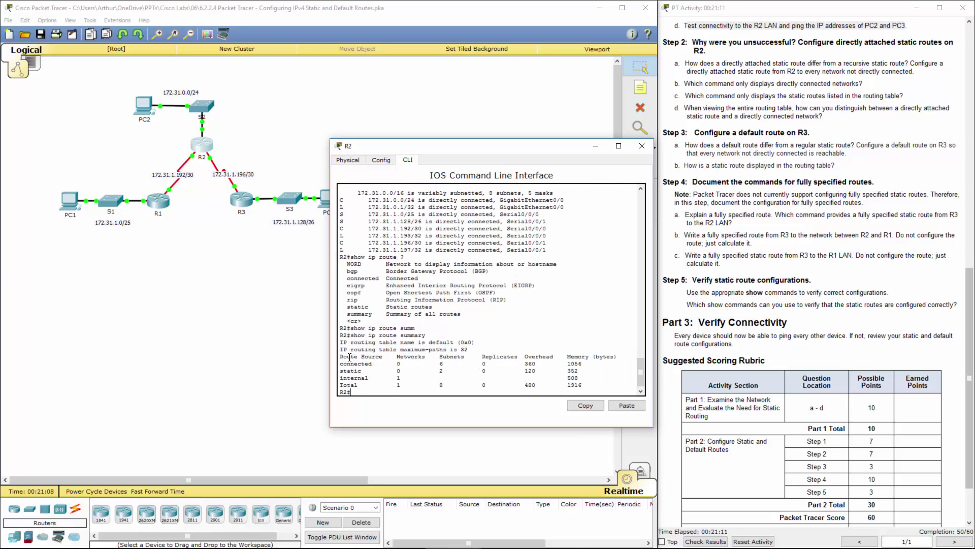
pyautogui.moveTo(342, 337); pyautogui.dragTo(588, 386)
pyautogui.click(598, 336)
pyautogui.click(711, 93)
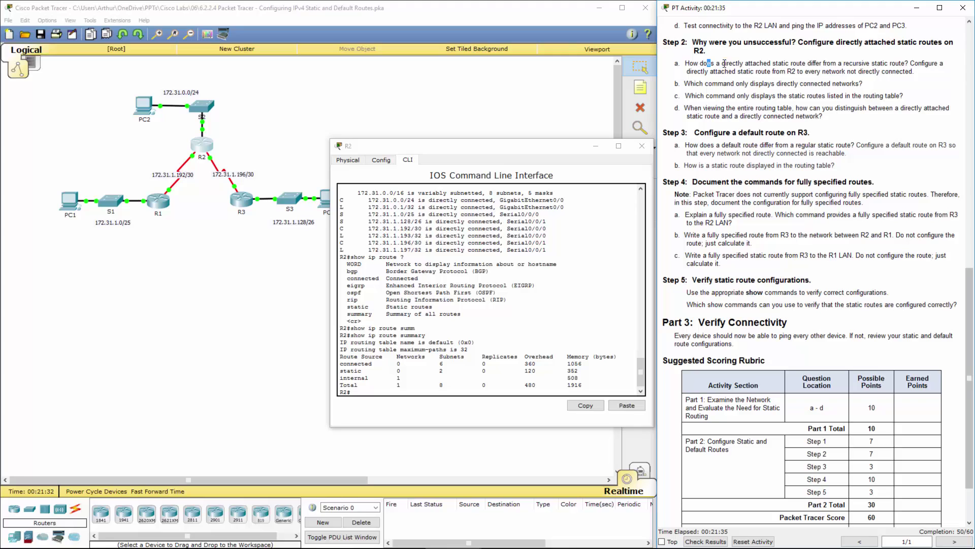
pyautogui.moveTo(707, 63); pyautogui.dragTo(873, 71)
pyautogui.click(847, 71)
pyautogui.moveTo(689, 63); pyautogui.dragTo(918, 69)
pyautogui.click(700, 86)
pyautogui.moveTo(699, 108); pyautogui.dragTo(821, 117)
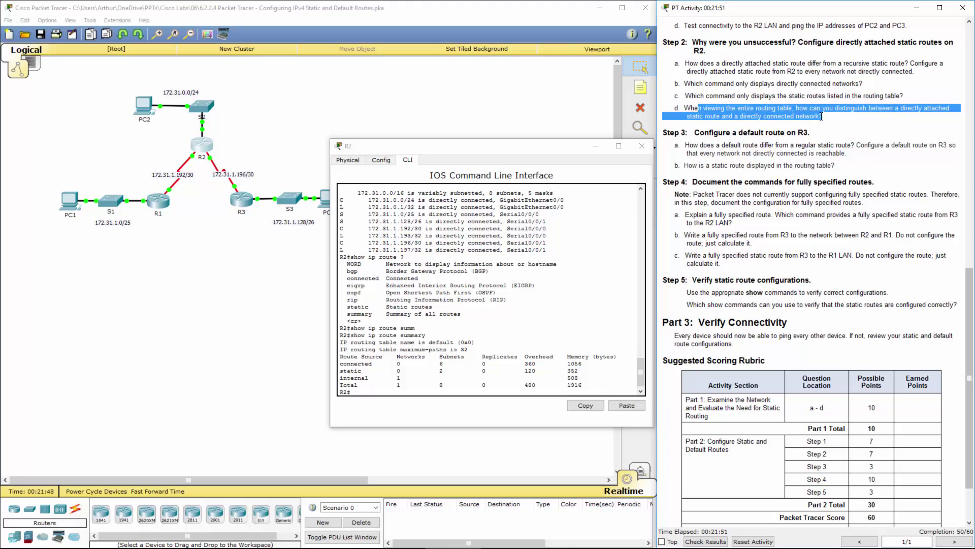
pyautogui.click(376, 253)
pyautogui.press('Return')
pyautogui.press('Return')
pyautogui.press('Return')
pyautogui.press('Return')
pyautogui.press('Return')
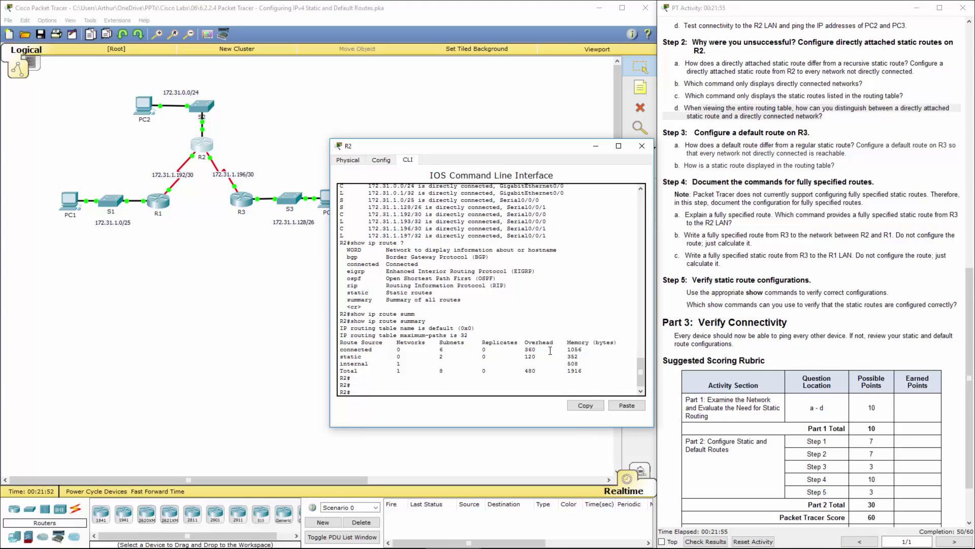
pyautogui.press('Up')
# Redisplay R2's full routing table and highlight the C, S, L, O, N1 and D route codes.
pyautogui.press('BackSpace')
pyautogui.press('BackSpace')
pyautogui.press('BackSpace')
pyautogui.press('BackSpace')
pyautogui.press('BackSpace')
pyautogui.press('BackSpace')
pyautogui.press('BackSpace')
pyautogui.press('BackSpace')
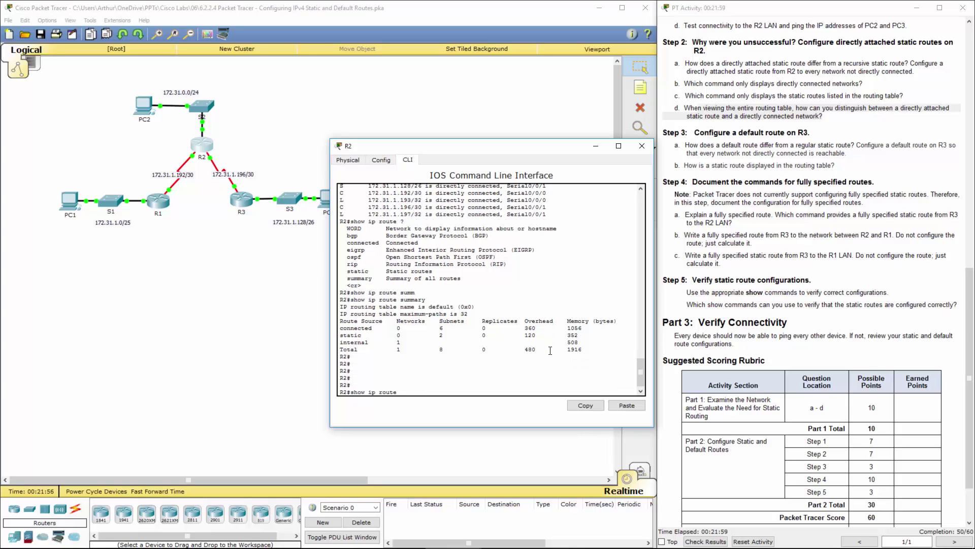
pyautogui.press('Return')
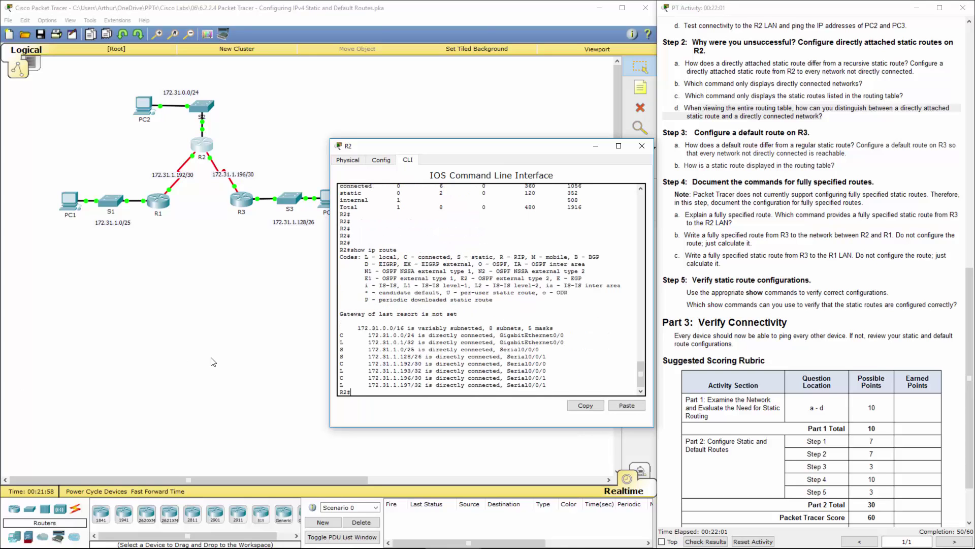
pyautogui.moveTo(344, 335); pyautogui.dragTo(342, 335)
pyautogui.moveTo(404, 257); pyautogui.dragTo(450, 257)
pyautogui.moveTo(348, 349); pyautogui.dragTo(343, 350)
pyautogui.moveTo(459, 256); pyautogui.dragTo(495, 255)
pyautogui.moveTo(339, 342); pyautogui.dragTo(344, 341)
pyautogui.moveTo(601, 257); pyautogui.dragTo(390, 259)
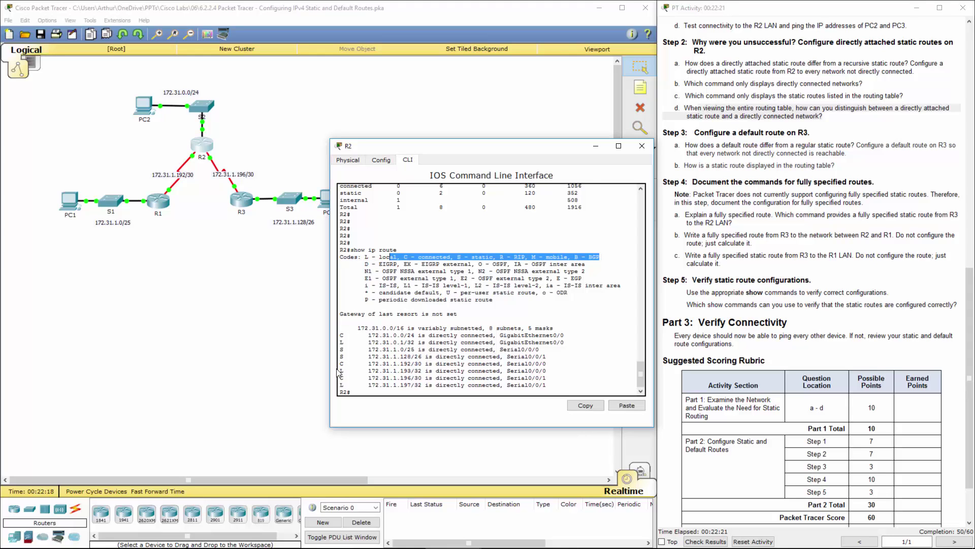
pyautogui.doubleClick(479, 263)
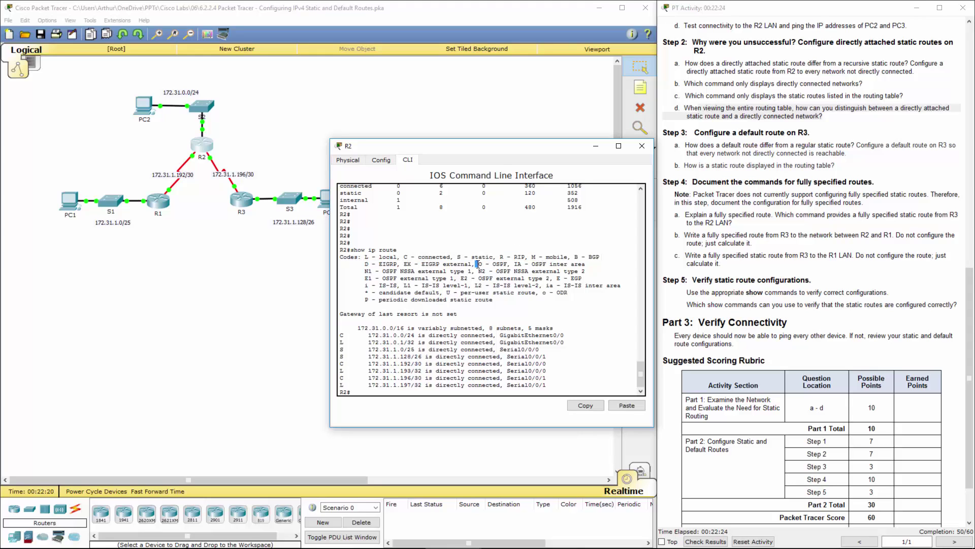
pyautogui.doubleClick(367, 270)
pyautogui.moveTo(344, 385); pyautogui.dragTo(344, 379)
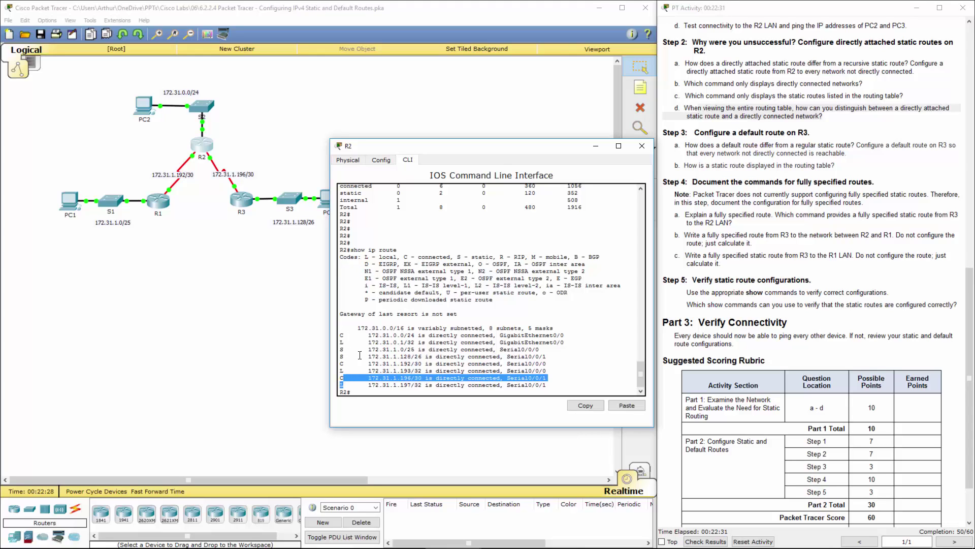
pyautogui.doubleClick(366, 263)
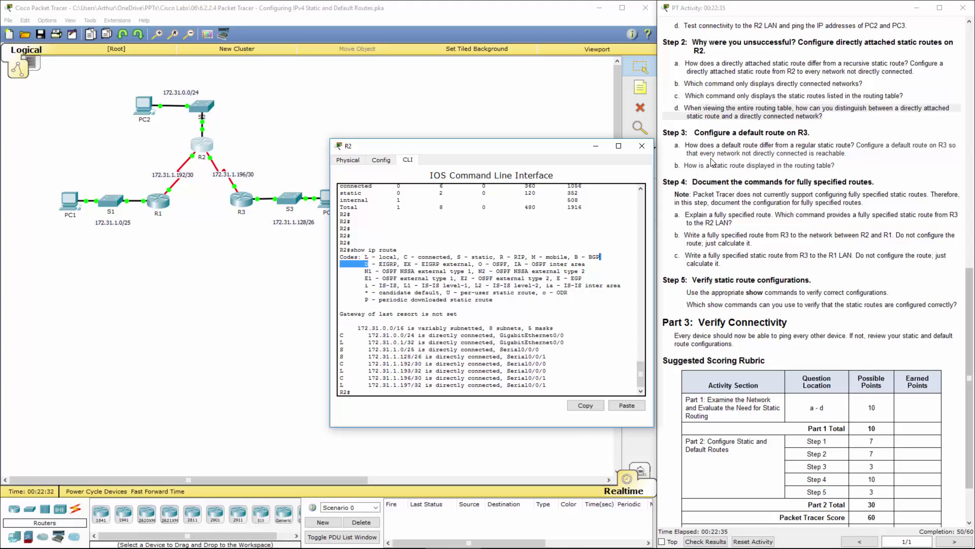
# Scroll the activity instructions to Step 3 and close R2's device window.
pyautogui.click(709, 152)
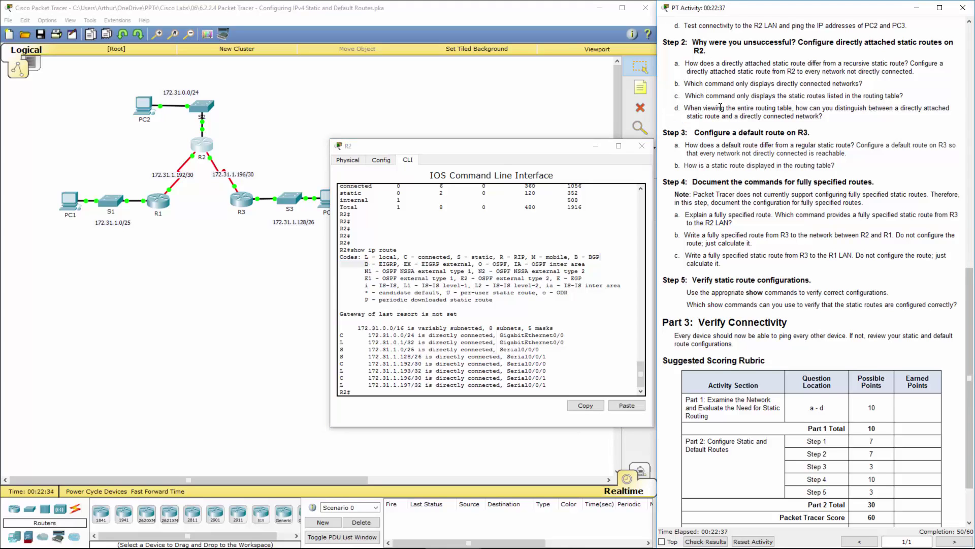
pyautogui.scroll(-2, 721, 103)
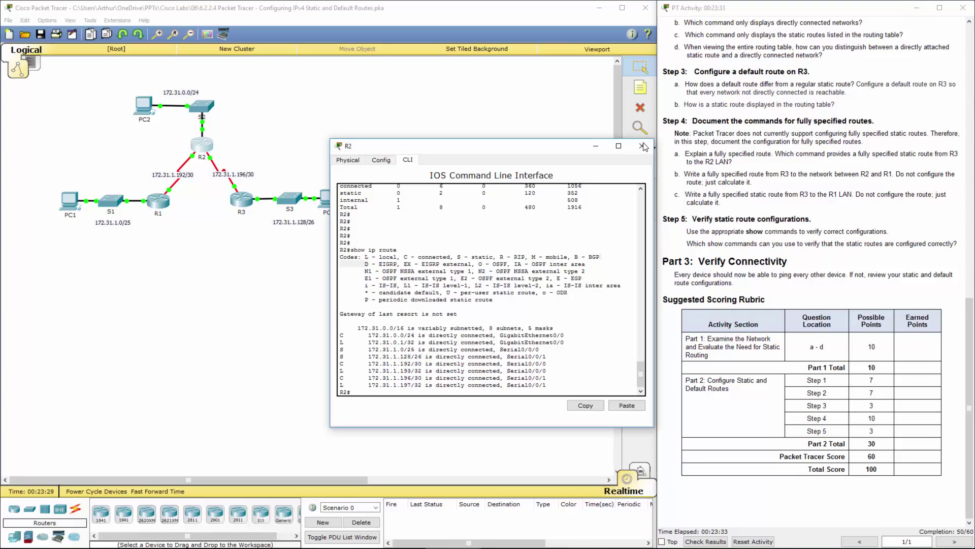
pyautogui.click(641, 146)
pyautogui.moveTo(689, 83); pyautogui.dragTo(775, 85)
pyautogui.click(712, 82)
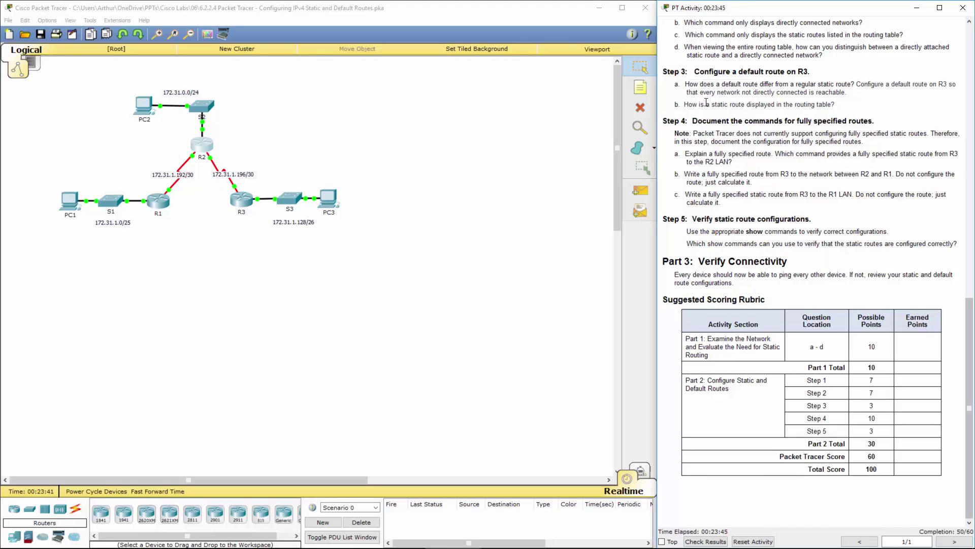
pyautogui.click(584, 226)
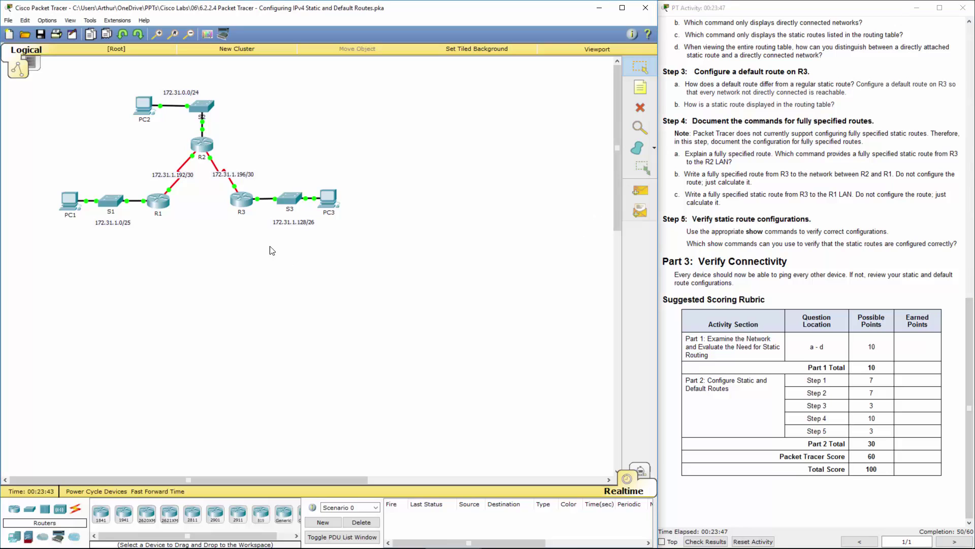
# Open R3's command line and enter privileged mode with en.
pyautogui.click(242, 199)
pyautogui.click(408, 160)
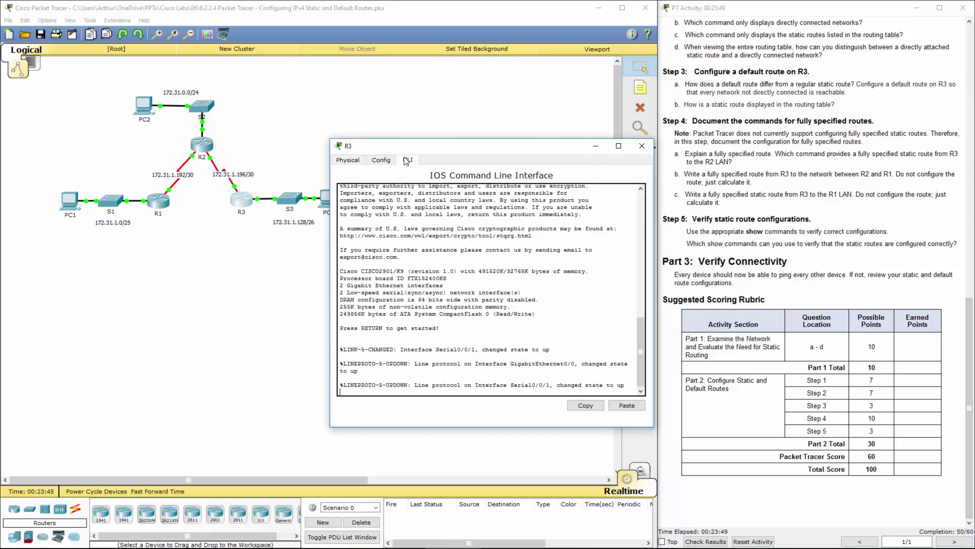
pyautogui.press('Return')
pyautogui.press('Return')
pyautogui.press('Return')
pyautogui.press('Return')
pyautogui.write('en')
pyautogui.press('Return')
# In global configuration, add default route 0.0.0.0 0.0.0.0 out s0/0/1, then exit.
pyautogui.write('conf')
pyautogui.press('Return')
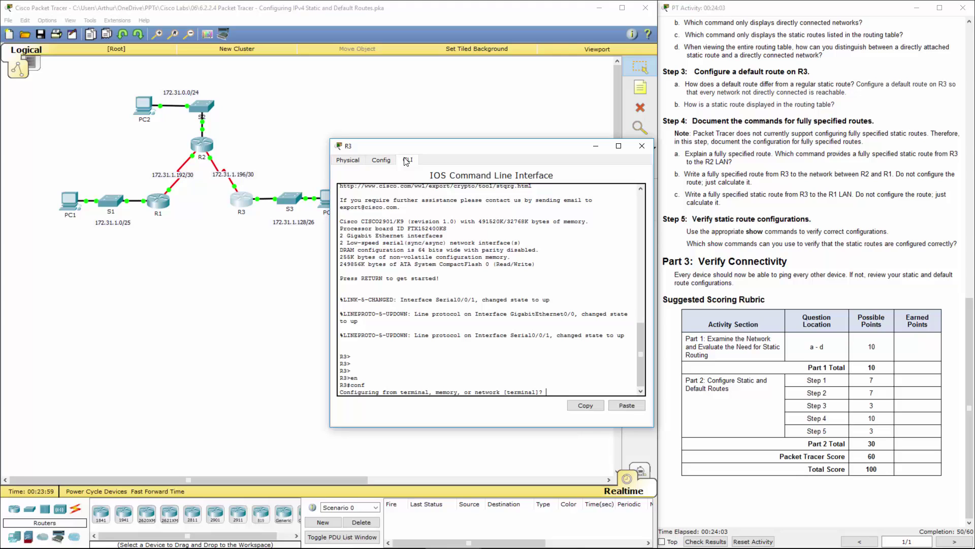
pyautogui.click(461, 185)
pyautogui.write('t')
pyautogui.press('Return')
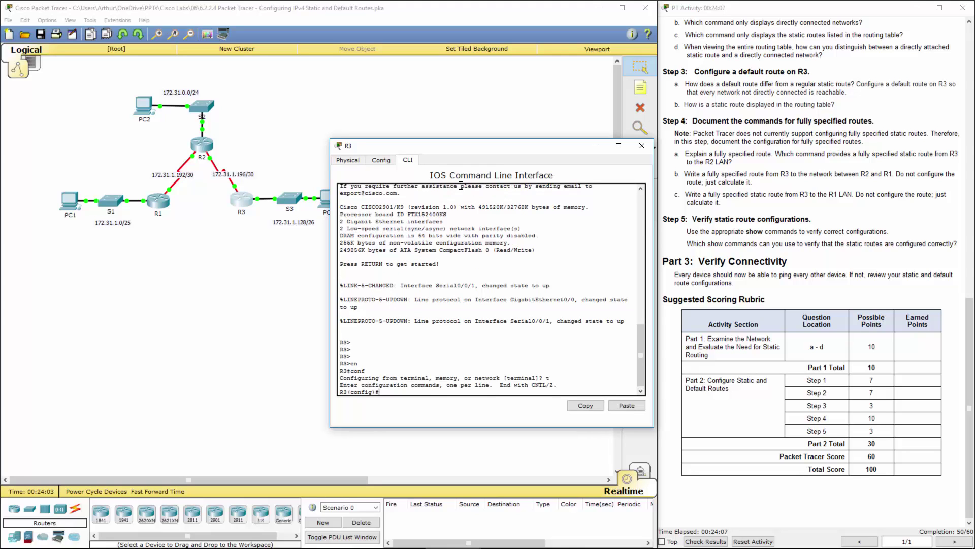
pyautogui.write('ip route 0.0.0.0 0.0.0.0 s0/0/1')
pyautogui.press('Return')
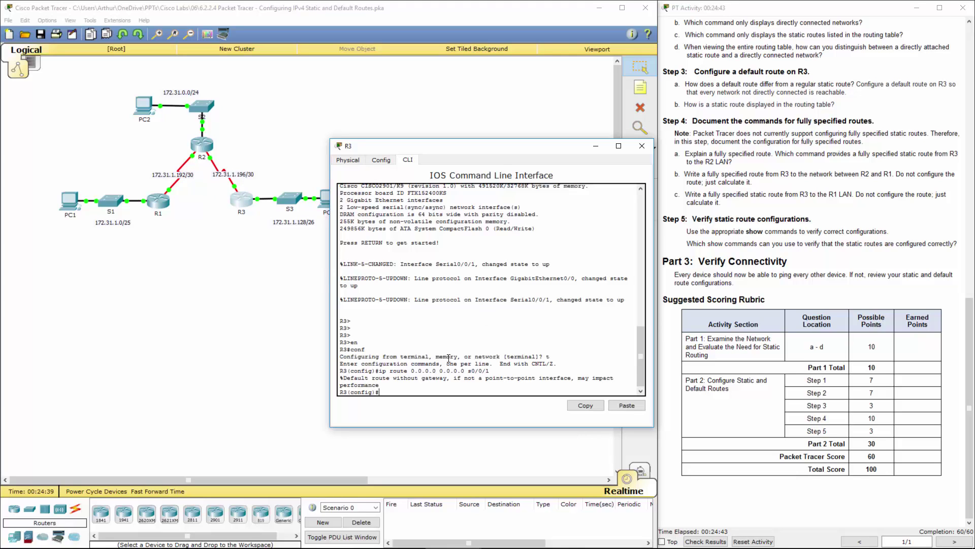
pyautogui.press('Return')
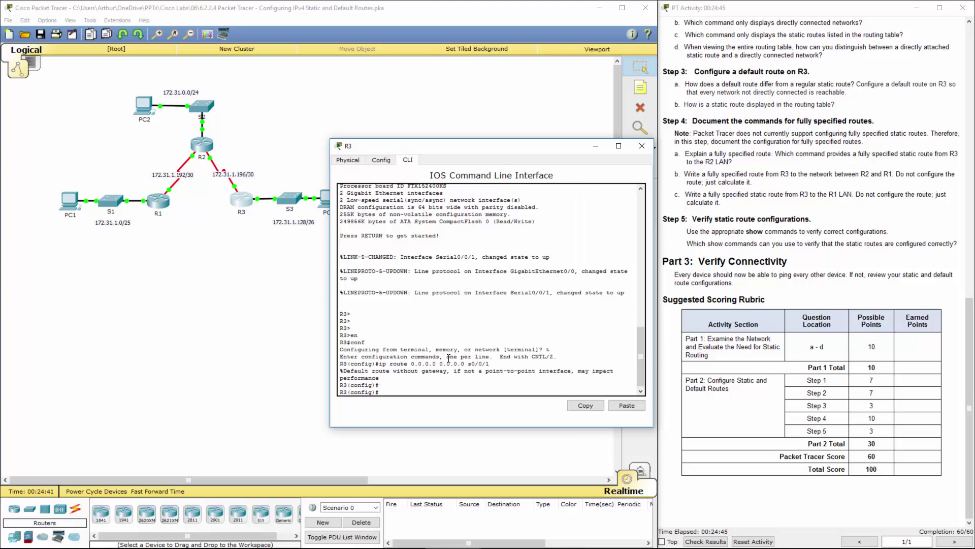
pyautogui.write('exit')
pyautogui.press('Return')
pyautogui.press('Return')
pyautogui.press('Return')
pyautogui.press('Return')
pyautogui.press('Return')
pyautogui.press('Return')
pyautogui.press('Return')
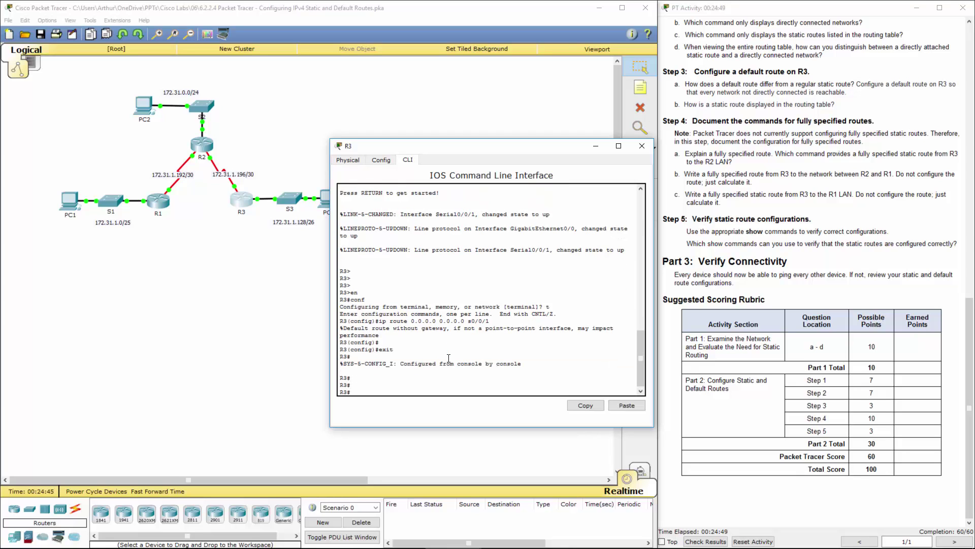
# Show R3's routing table and highlight the S* 0.0.0.0/0 default route via Serial0/0/1.
pyautogui.press('Return')
pyautogui.press('Return')
pyautogui.press('Return')
pyautogui.write('show ip')
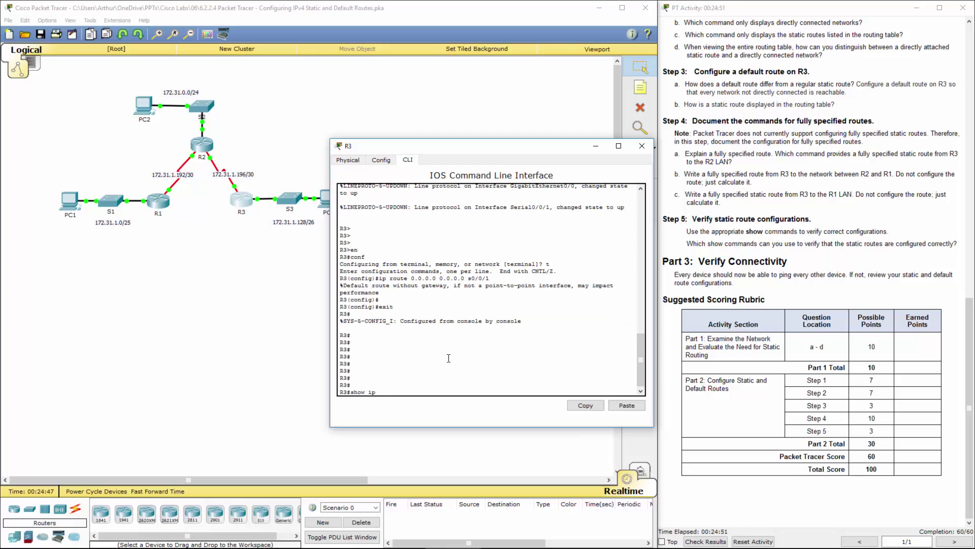
pyautogui.write(' route')
pyautogui.press('Return')
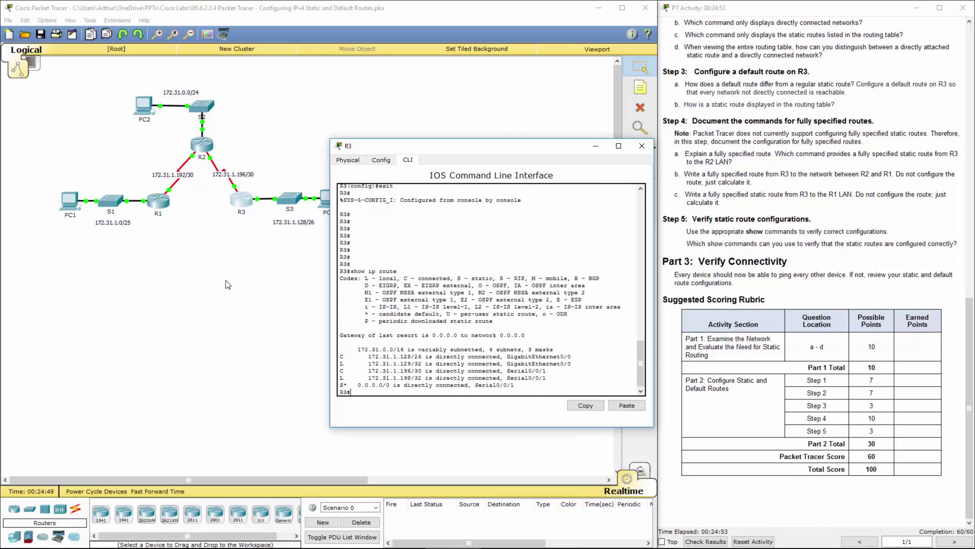
pyautogui.moveTo(341, 385); pyautogui.dragTo(395, 391)
pyautogui.moveTo(533, 389); pyautogui.dragTo(533, 384)
pyautogui.moveTo(347, 384); pyautogui.dragTo(347, 386)
pyautogui.hotkey('alt', 'Tab')
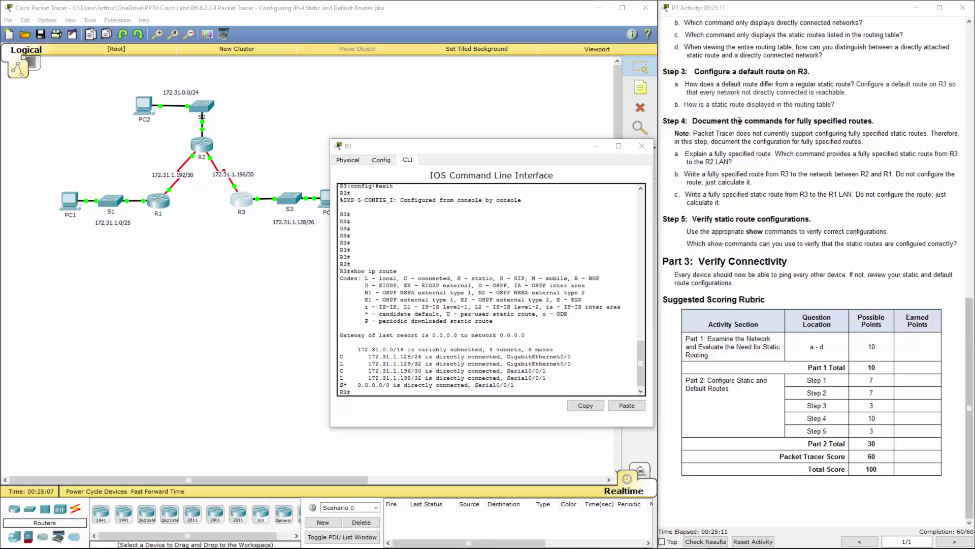
pyautogui.moveTo(663, 69); pyautogui.dragTo(720, 108)
pyautogui.click(720, 107)
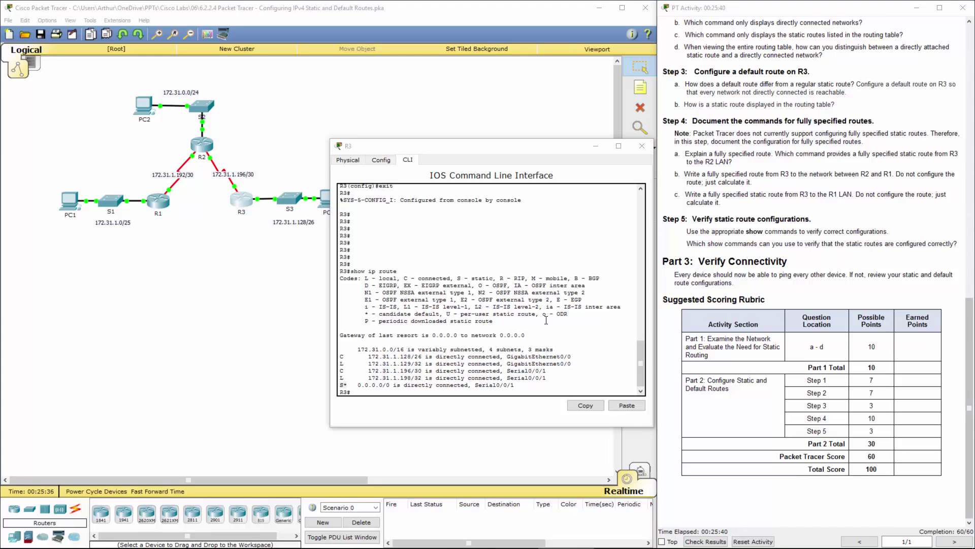
# Put R3 into global configuration mode with conf t.
pyautogui.click(544, 329)
pyautogui.press('Return')
pyautogui.press('Return')
pyautogui.press('Return')
pyautogui.write('conf t')
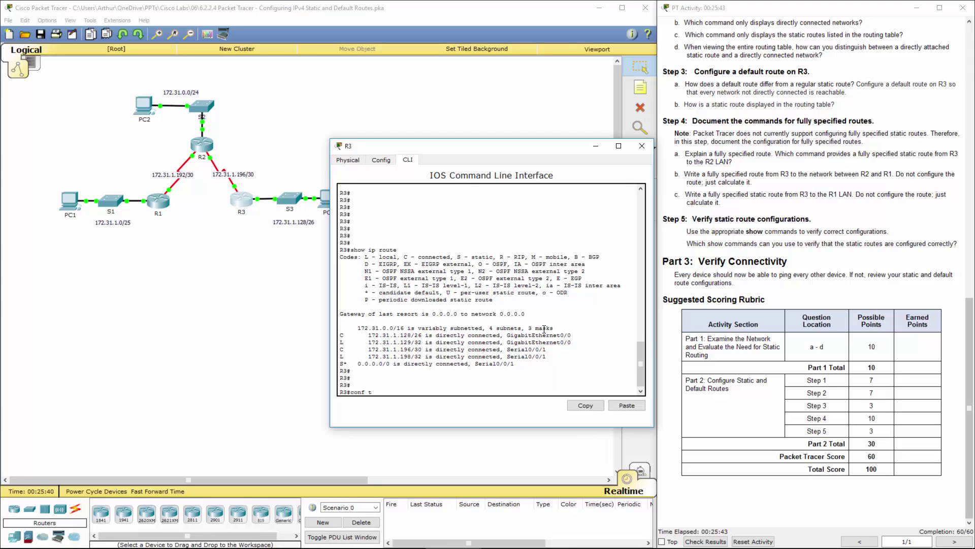
pyautogui.press('Return')
pyautogui.press('Return')
pyautogui.press('Return')
pyautogui.press('Return')
pyautogui.press('Return')
pyautogui.press('Return')
pyautogui.press('Return')
pyautogui.press('Return')
pyautogui.press('Return')
pyautogui.press('Return')
pyautogui.press('Return')
pyautogui.press('Return')
pyautogui.press('Return')
pyautogui.press('Return')
pyautogui.press('Return')
pyautogui.press('Return')
pyautogui.press('Return')
pyautogui.press('Return')
pyautogui.press('Return')
pyautogui.press('Return')
pyautogui.press('Return')
pyautogui.press('Return')
pyautogui.press('Return')
pyautogui.press('Return')
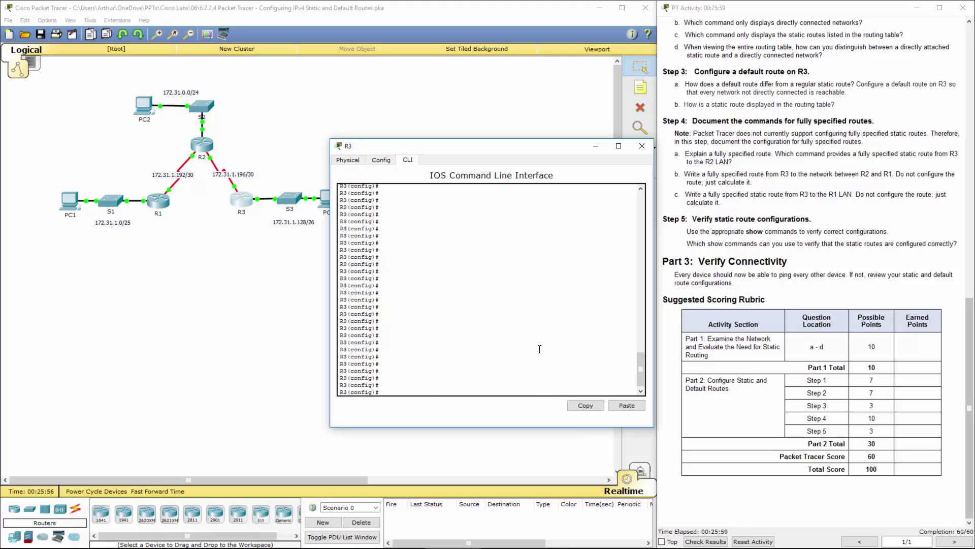
# Try a fully specified route to 172.31.0.0 255.255.255.0 via s0/0/1 and examine the Invalid input error.
pyautogui.write('ip route 172.31.0.0 255.255.255.0 s0/0/')
pyautogui.write('1')
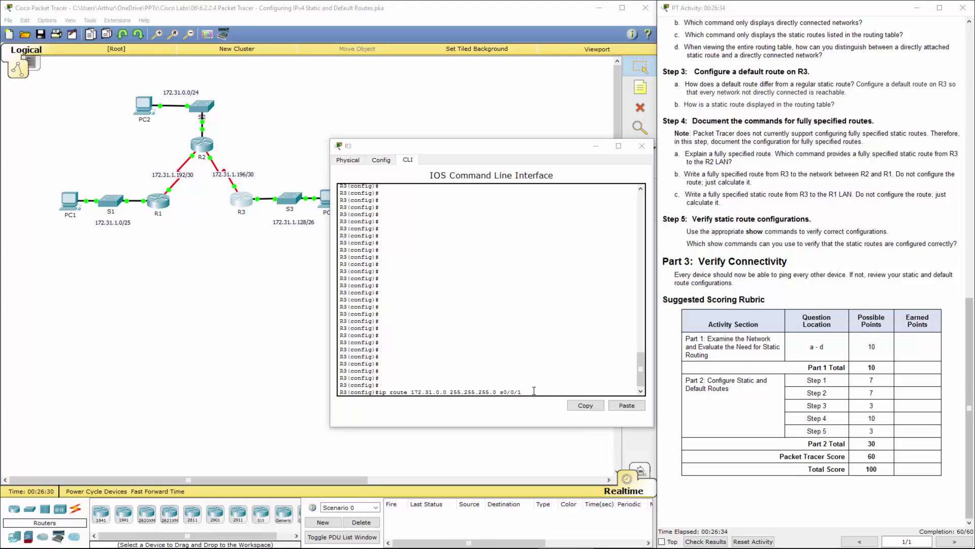
pyautogui.write(' 172.31.1.197')
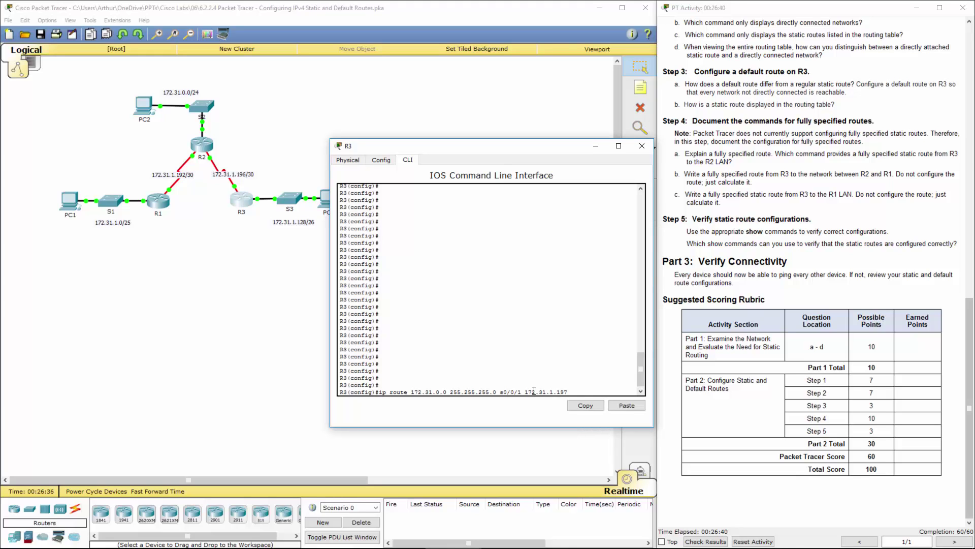
pyautogui.press('Return')
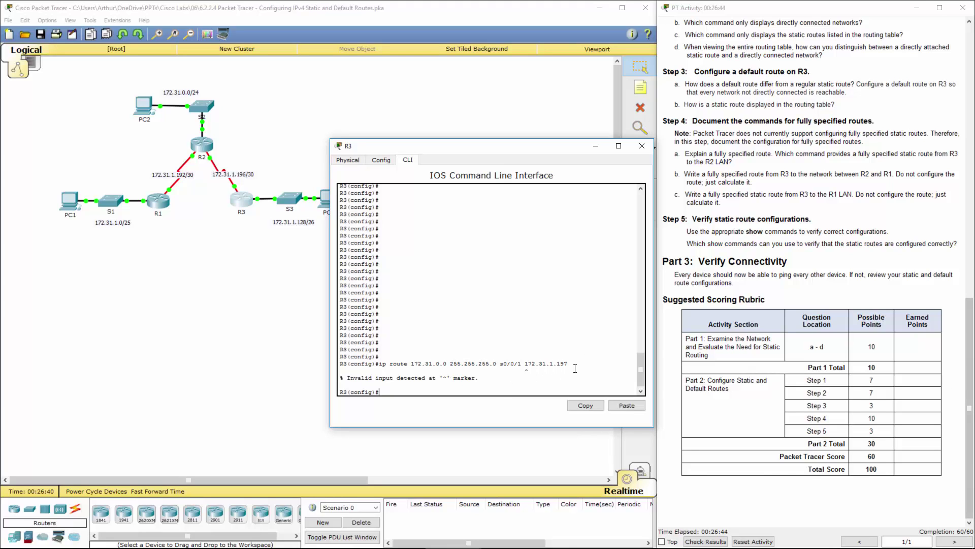
pyautogui.moveTo(575, 367); pyautogui.dragTo(524, 365)
pyautogui.click(382, 366)
pyautogui.moveTo(379, 364); pyautogui.dragTo(490, 364)
pyautogui.moveTo(411, 364); pyautogui.dragTo(525, 367)
# Enter fully specified routes to 172.31.1.192/30 via 172.31.1.197 and 172.31.1.0/25 via 172.31.1.97.
pyautogui.click(478, 382)
pyautogui.write('ip route')
pyautogui.write('172.31.1.192 255.255.255.252')
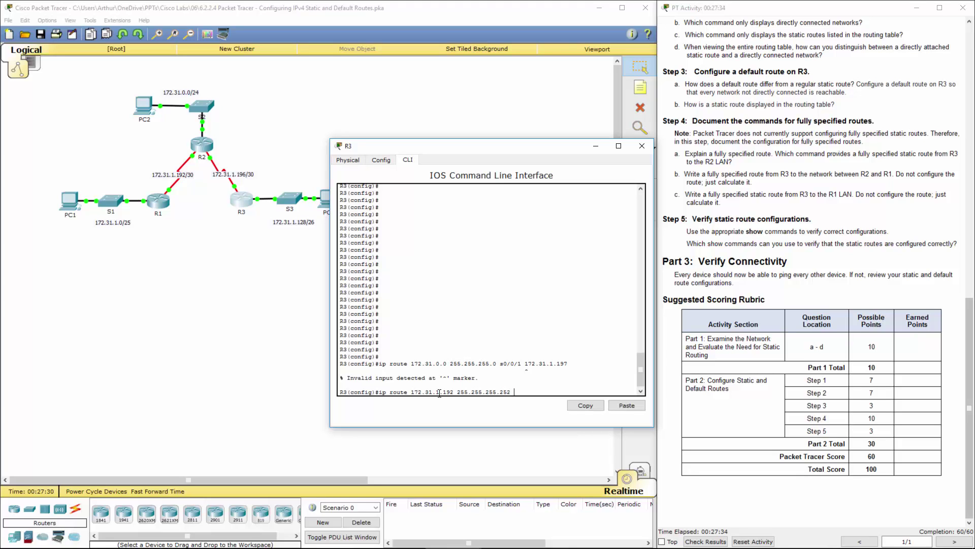
pyautogui.write(' s0/')
pyautogui.press('BackSpace')
pyautogui.write('0/0/')
pyautogui.write('1 172.31.1.197')
pyautogui.press('Return')
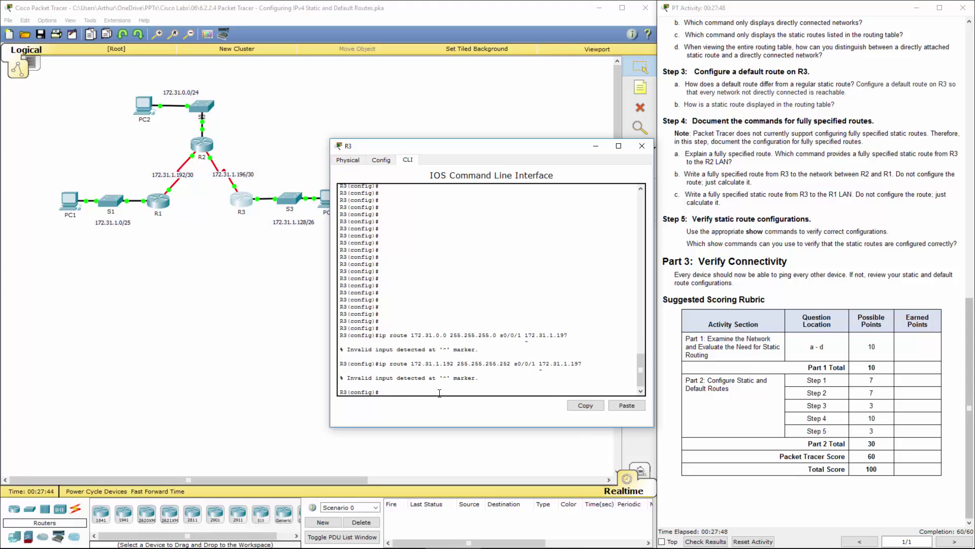
pyautogui.write('ip route 172.31.1.0 255.255.255.128 s0/0/01 172.31.1.97')
pyautogui.press('Return')
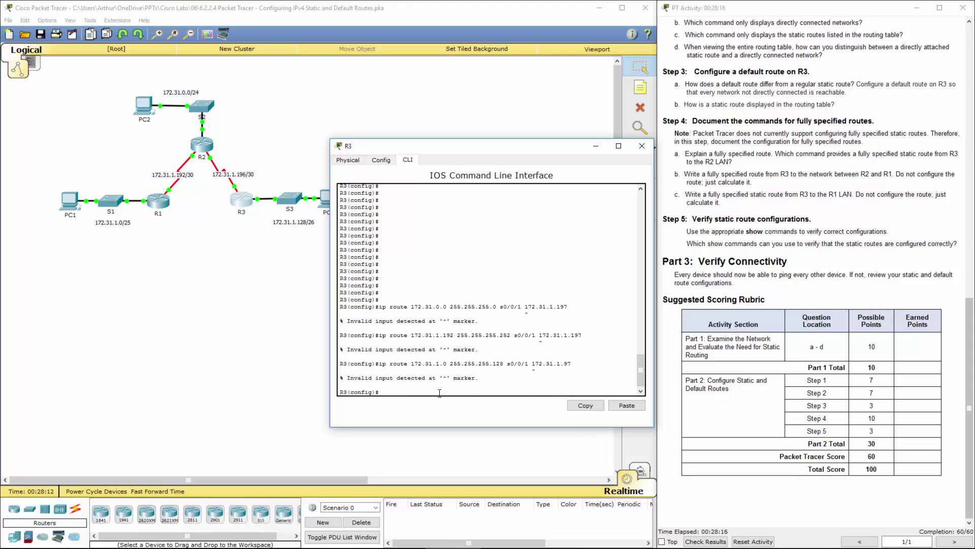
pyautogui.moveTo(396, 313); pyautogui.dragTo(534, 315)
pyautogui.moveTo(401, 335); pyautogui.dragTo(562, 341)
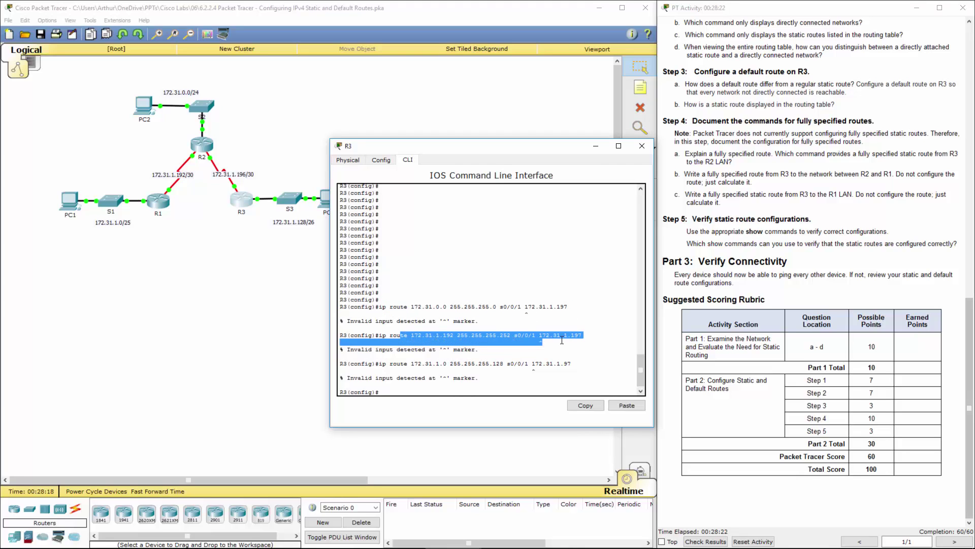
pyautogui.moveTo(426, 364); pyautogui.dragTo(571, 366)
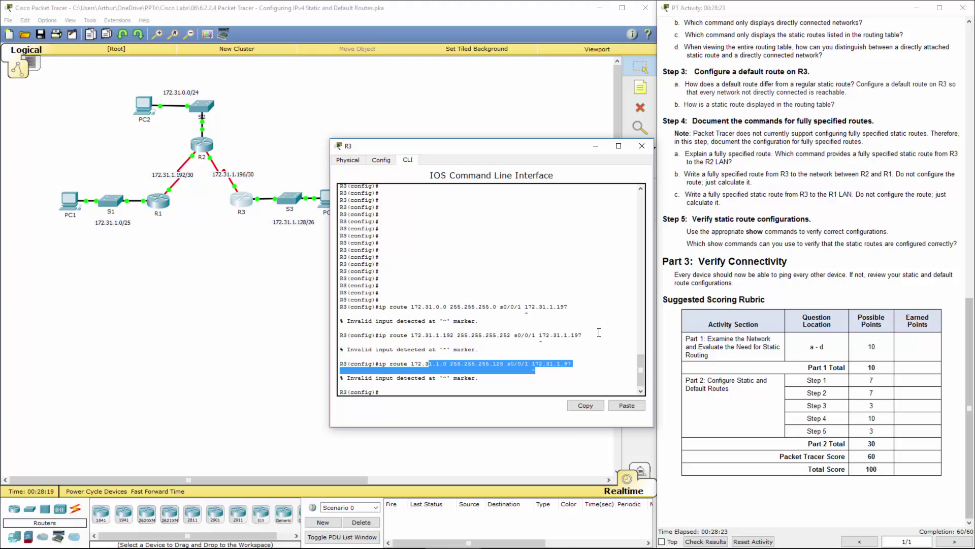
pyautogui.click(762, 172)
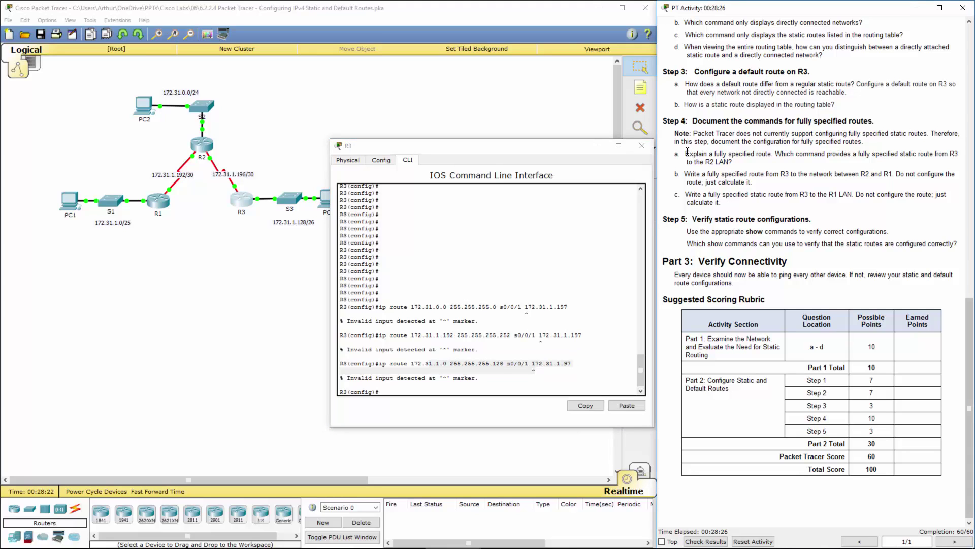
pyautogui.moveTo(700, 174); pyautogui.dragTo(922, 165)
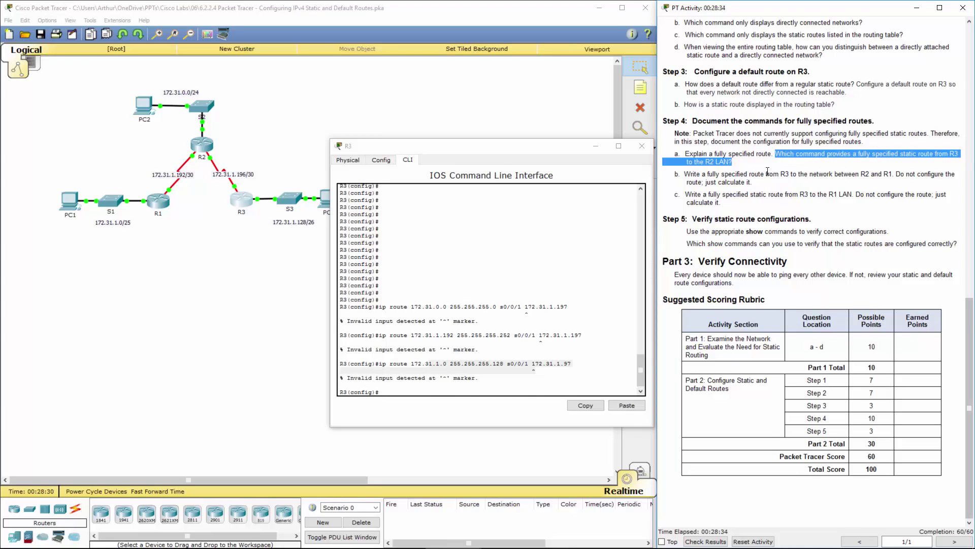
pyautogui.moveTo(766, 174); pyautogui.dragTo(886, 184)
pyautogui.moveTo(769, 195); pyautogui.dragTo(818, 200)
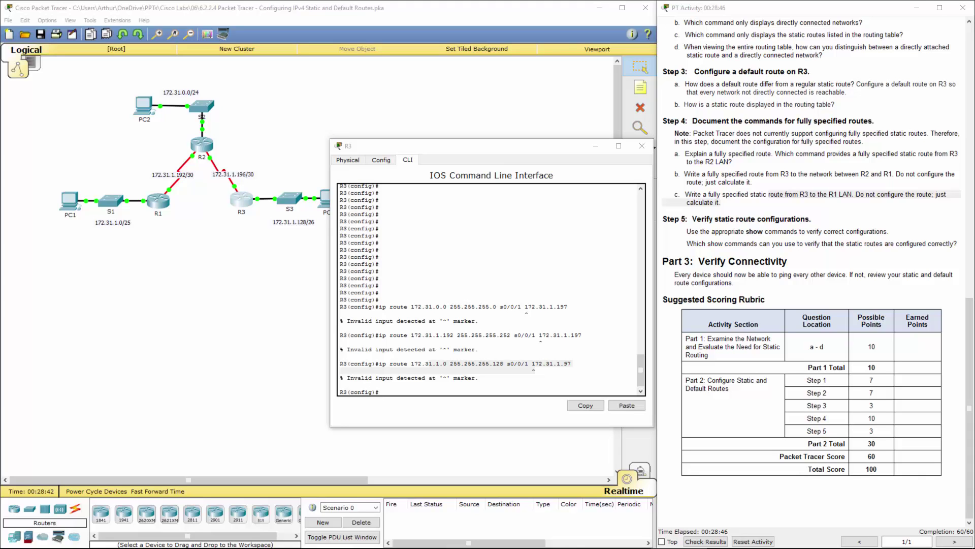
# Close R3's window and check results, confirming 60/60 with all 6 assessment items correct.
pyautogui.click(642, 145)
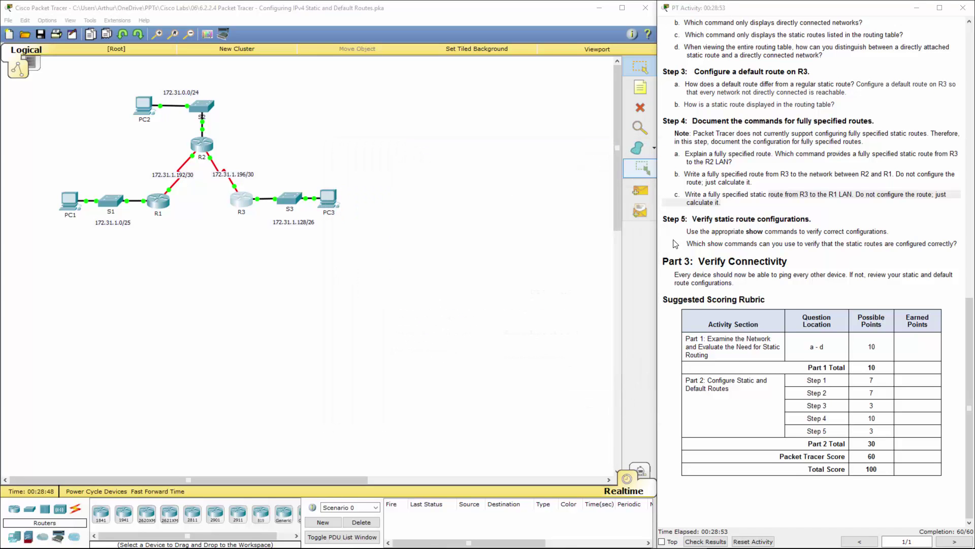
pyautogui.click(711, 541)
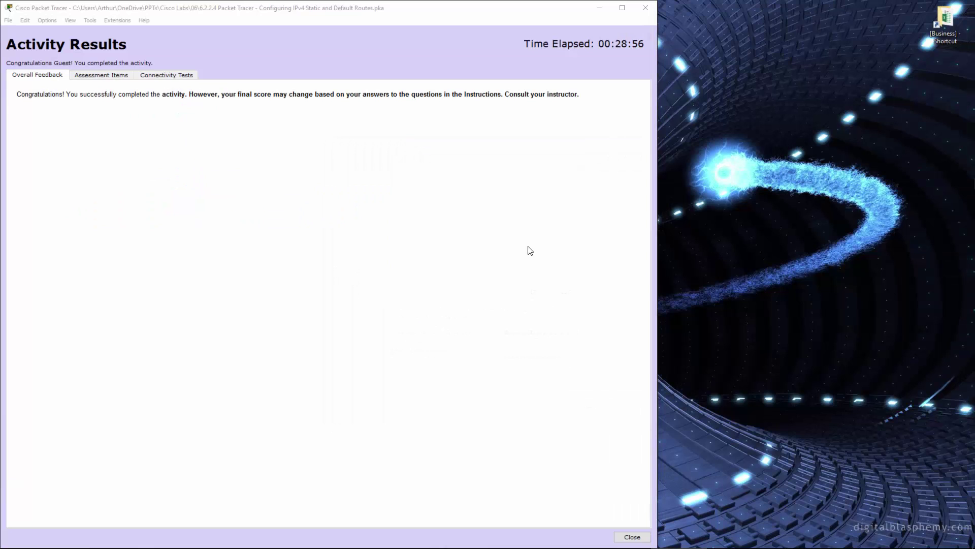
pyautogui.click(101, 75)
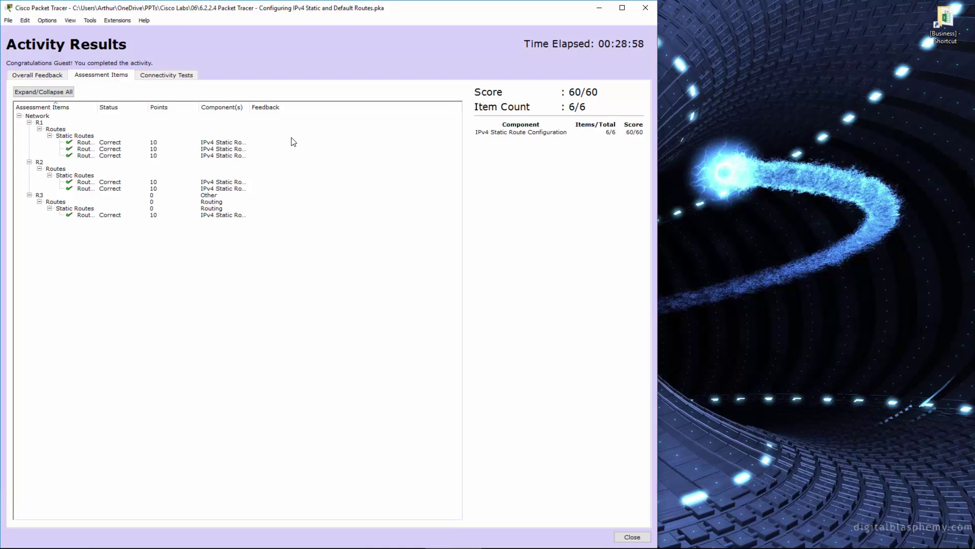